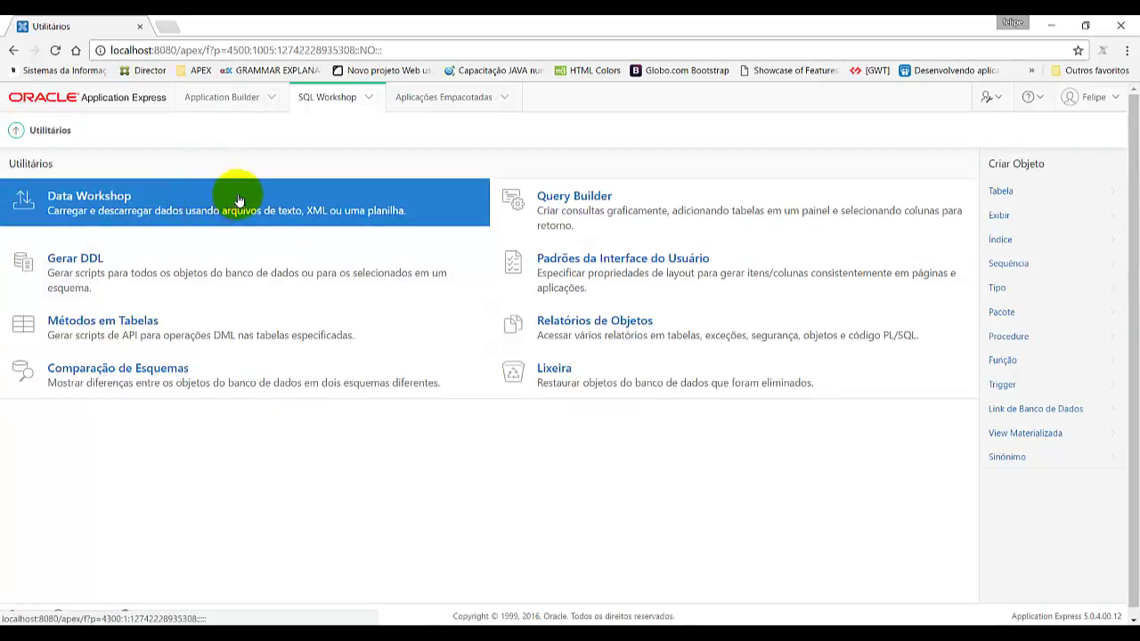
Start a text data unload in Data Workshop and choose the JOBS table of the HR schema.
left_click(239, 199)
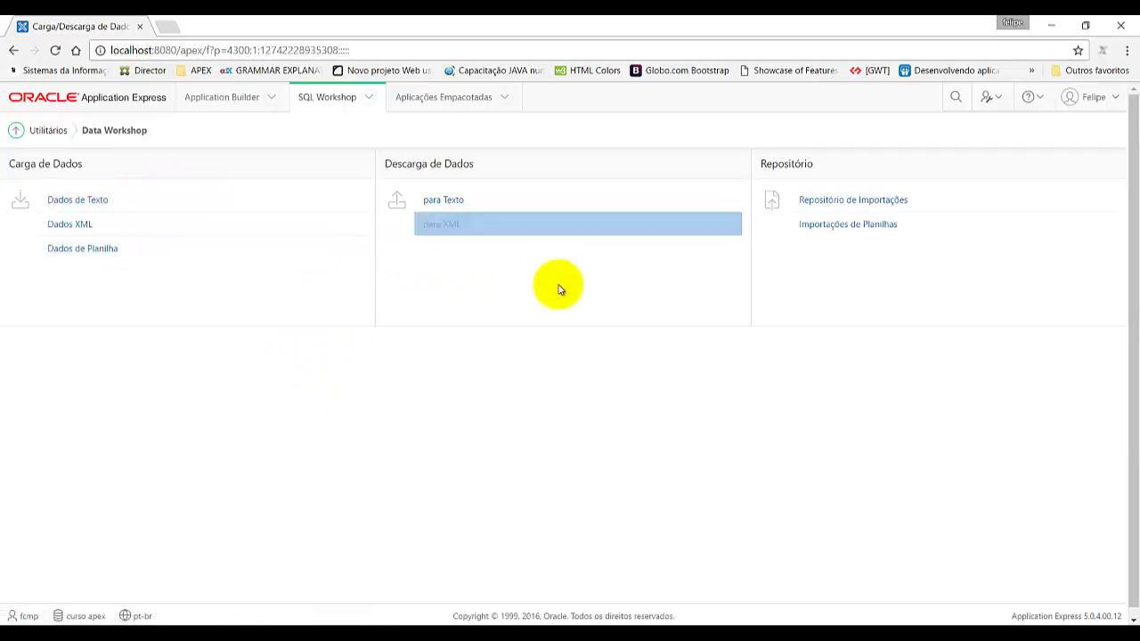
left_click(468, 205)
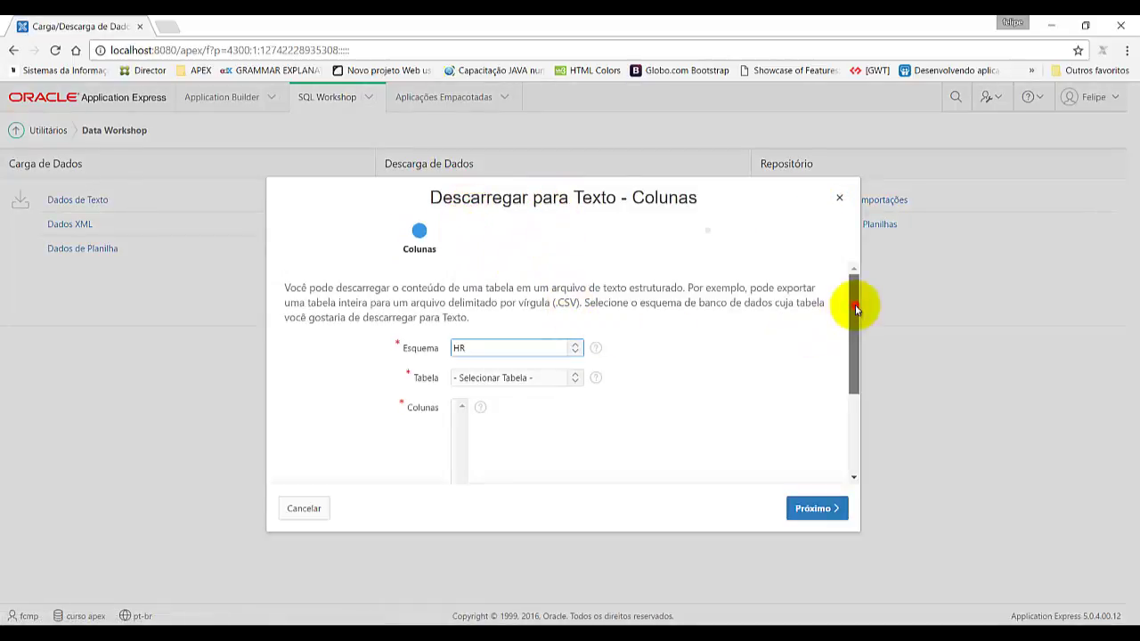
left_click_drag(855, 305, 856, 326)
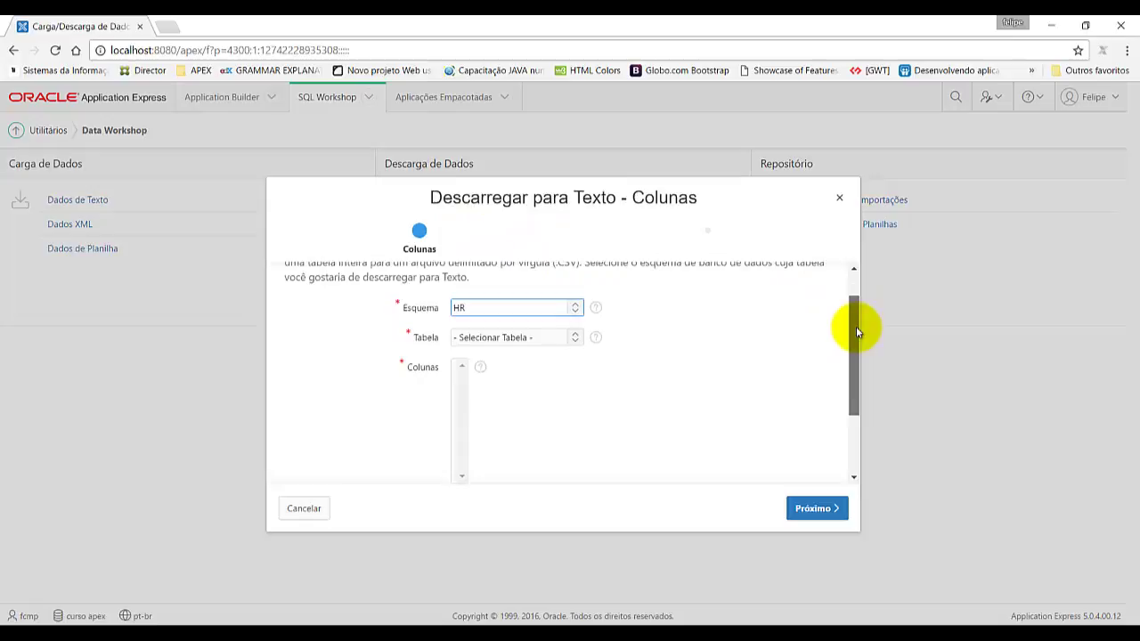
left_click(513, 337)
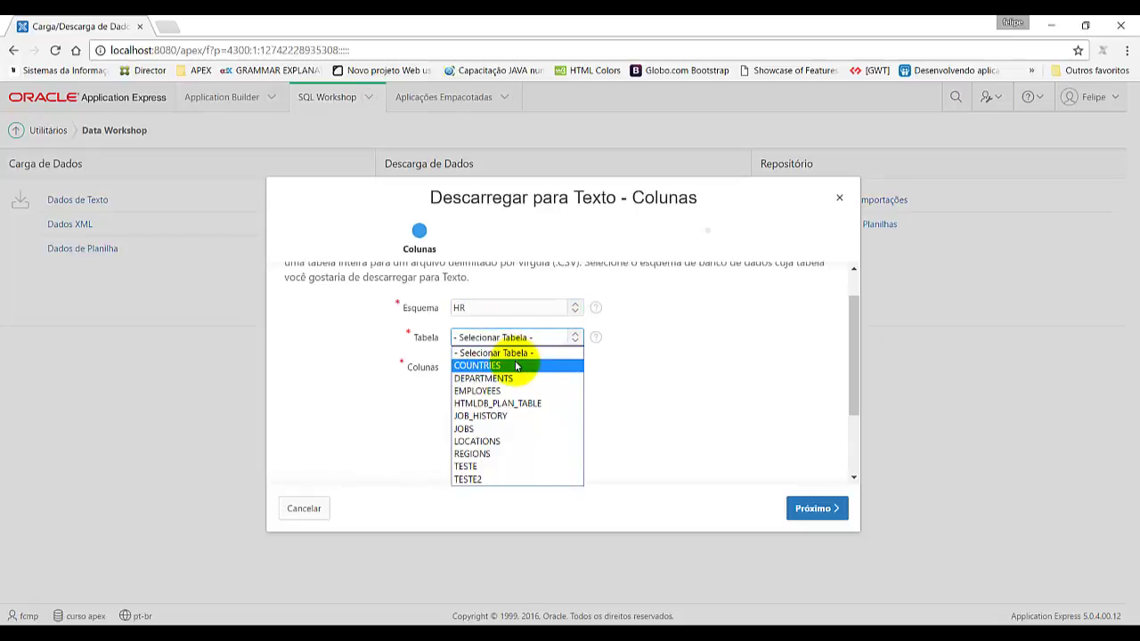
left_click(483, 428)
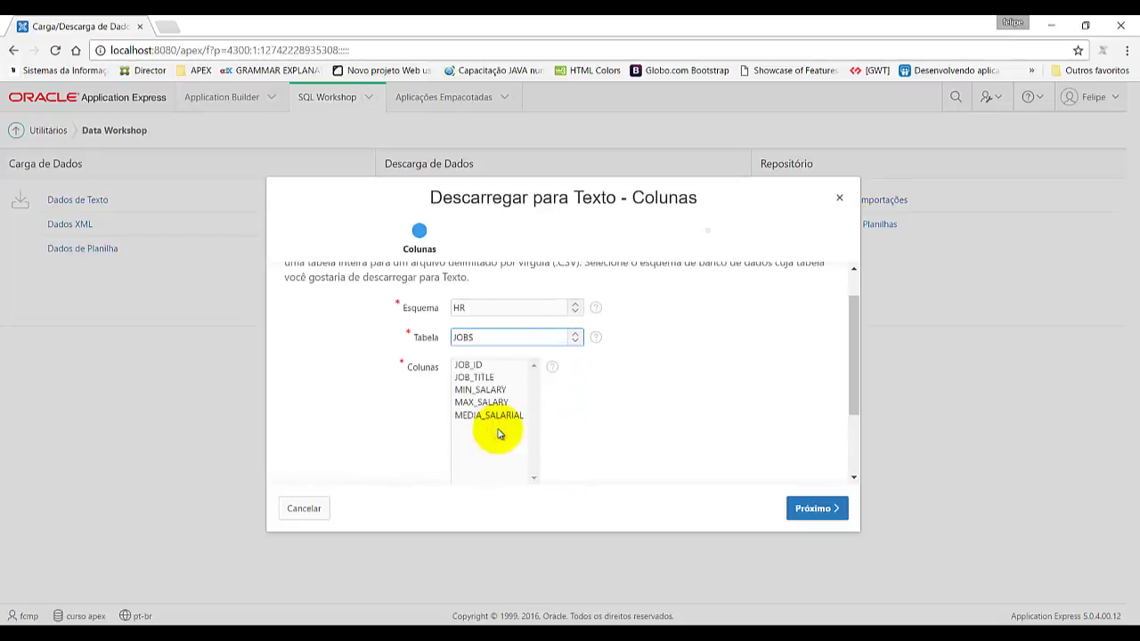
Select all columns from JOB_ID to MEDIA_SALARIAL for the unload, leave the Where clause empty, and continue to the options.
left_click(470, 366)
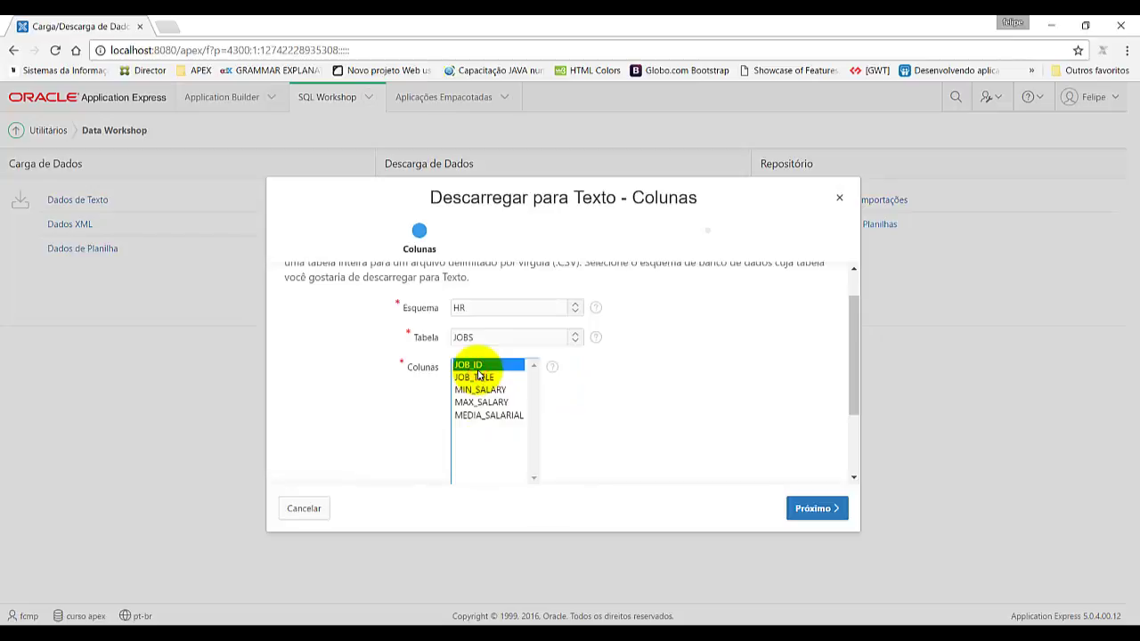
left_click(481, 416, "shift")
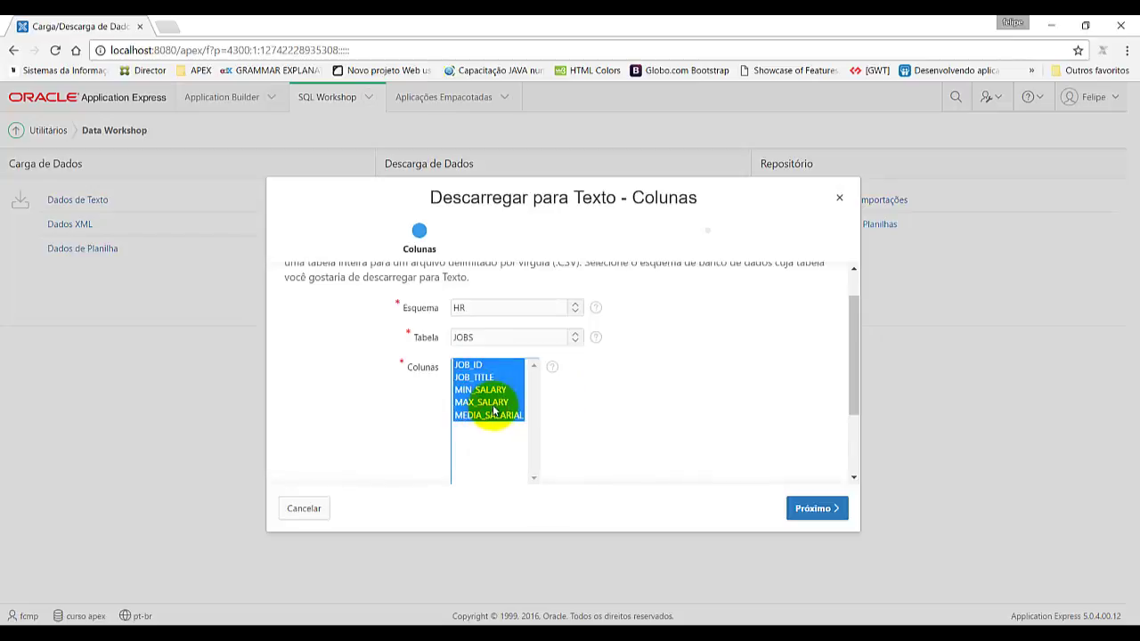
scroll(593, 392, "down", 2)
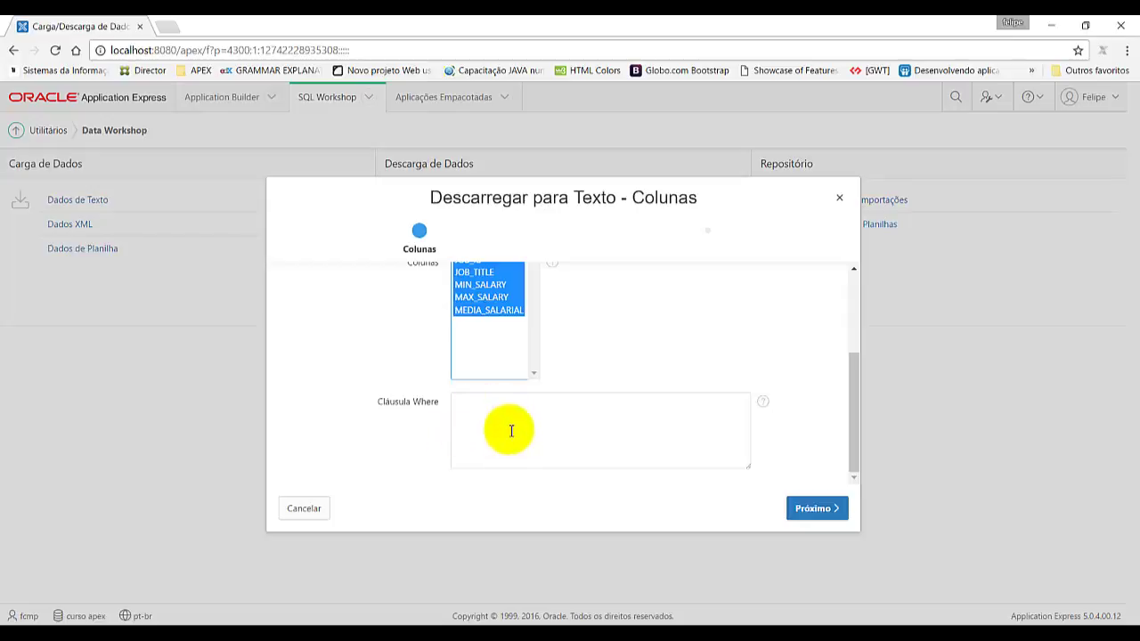
left_click(824, 508)
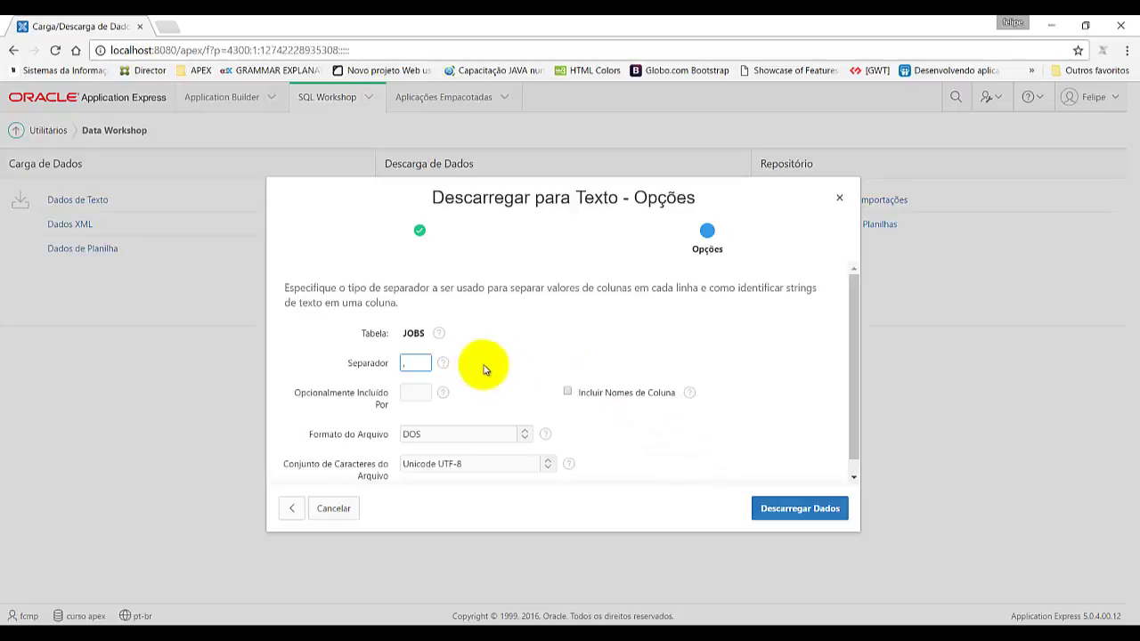
Unload the data with single-quote enclosure, column names included and DOS format, saving it as jobs.txt in the Treinamento APEX folder.
scroll(485, 368, "down", 1)
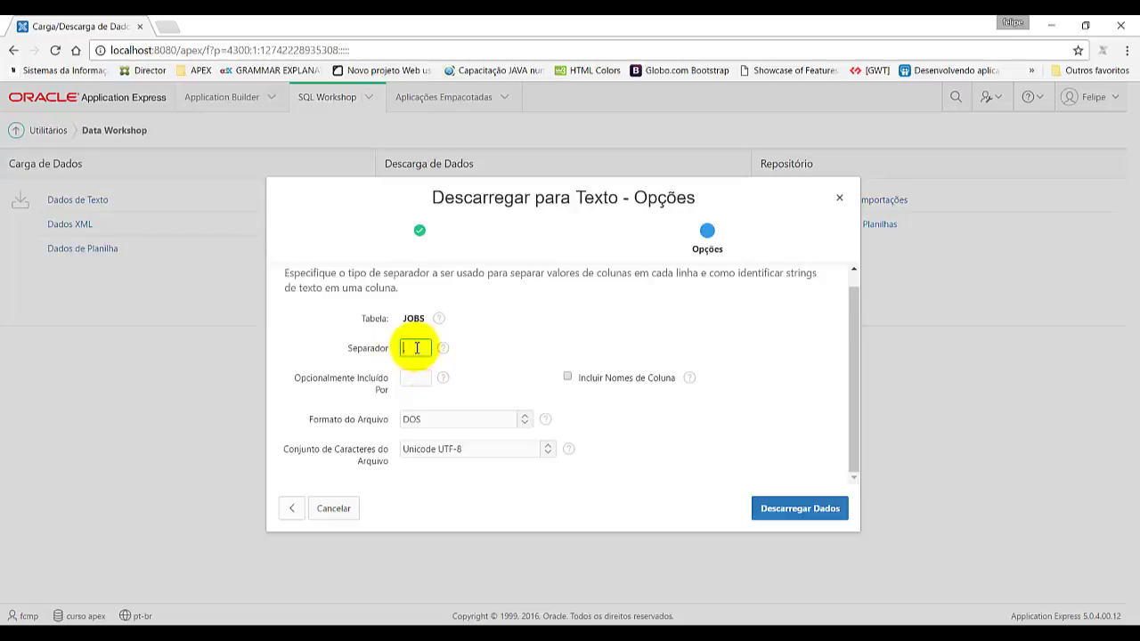
left_click(410, 378)
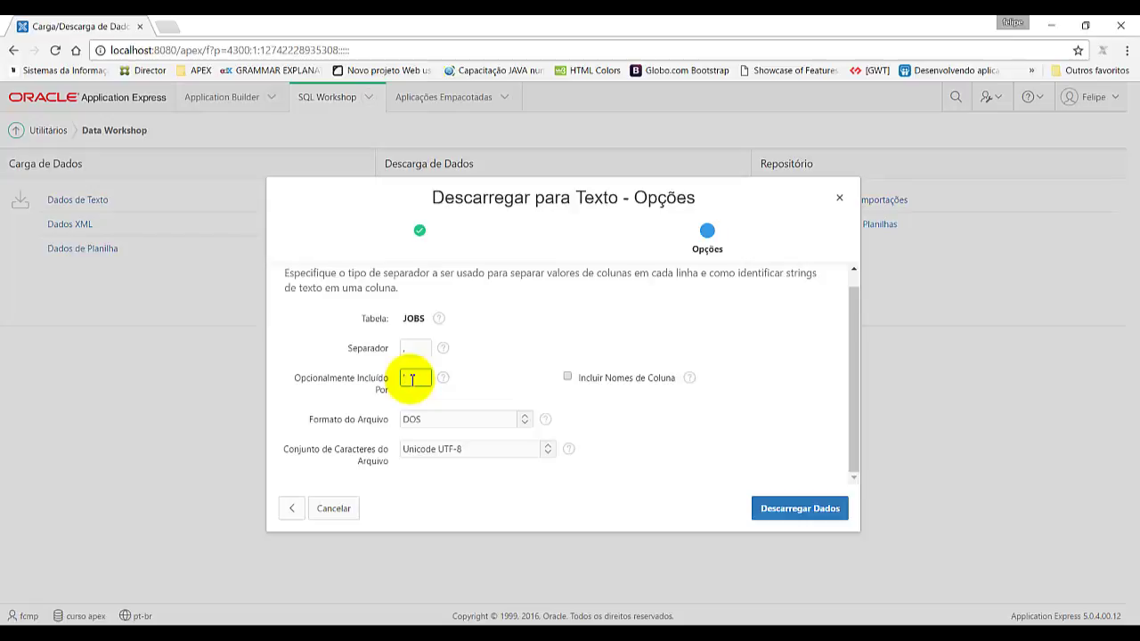
left_click(567, 377)
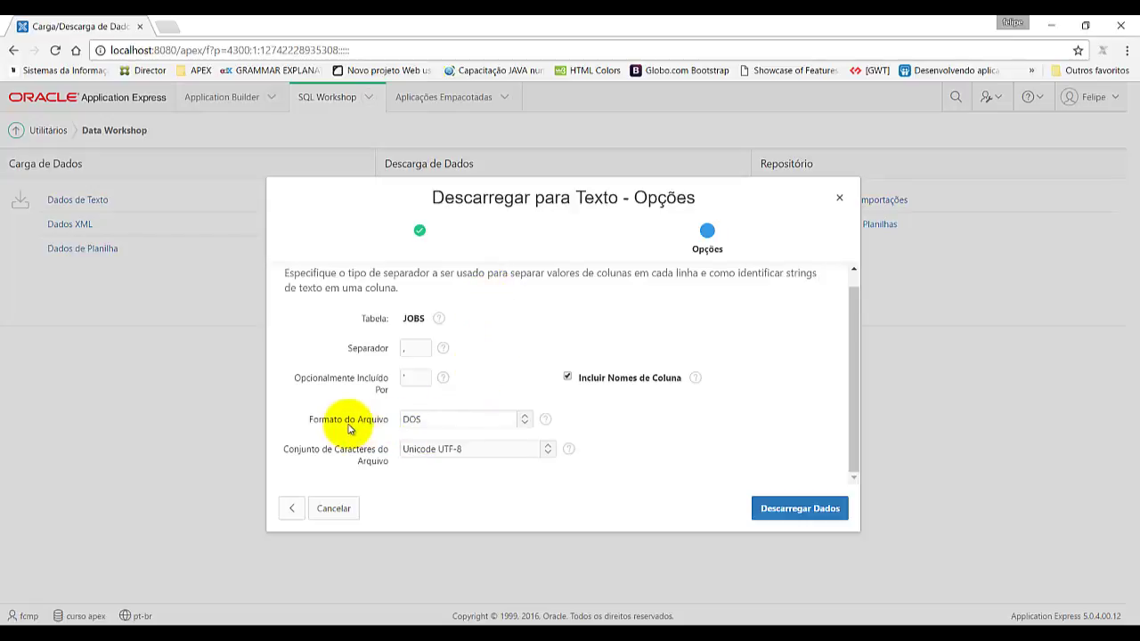
left_click(525, 426)
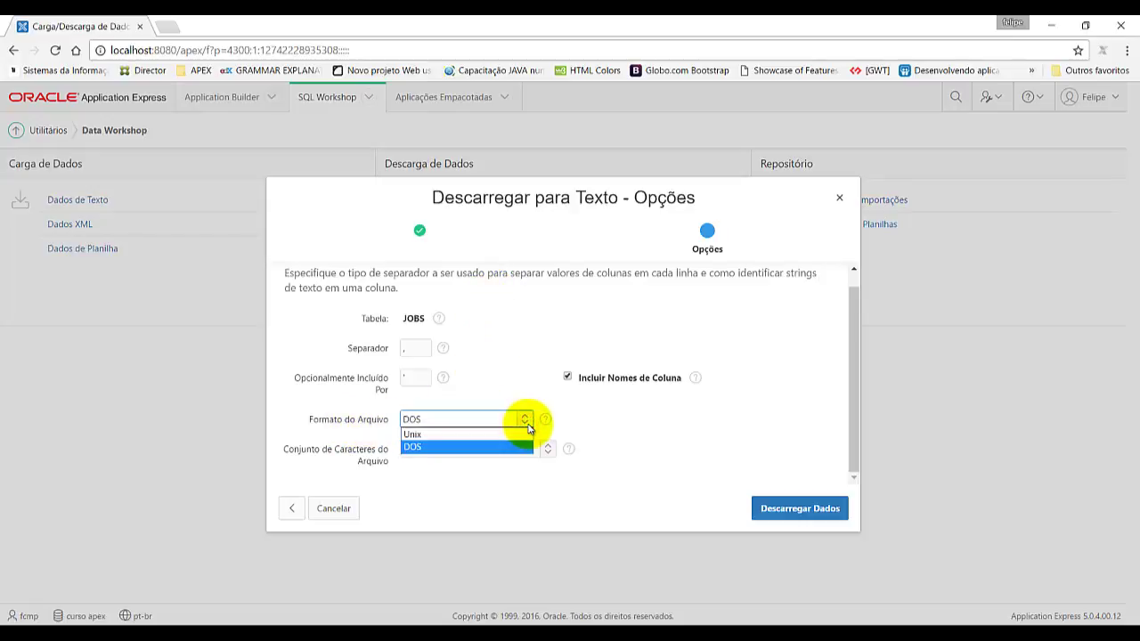
left_click(435, 447)
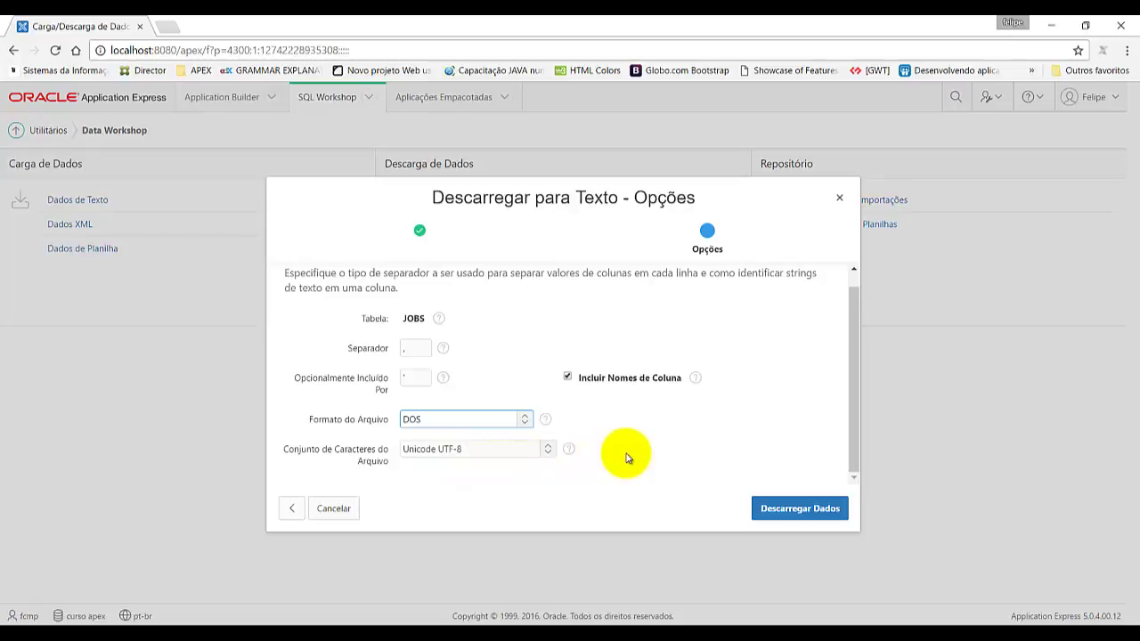
left_click(775, 509)
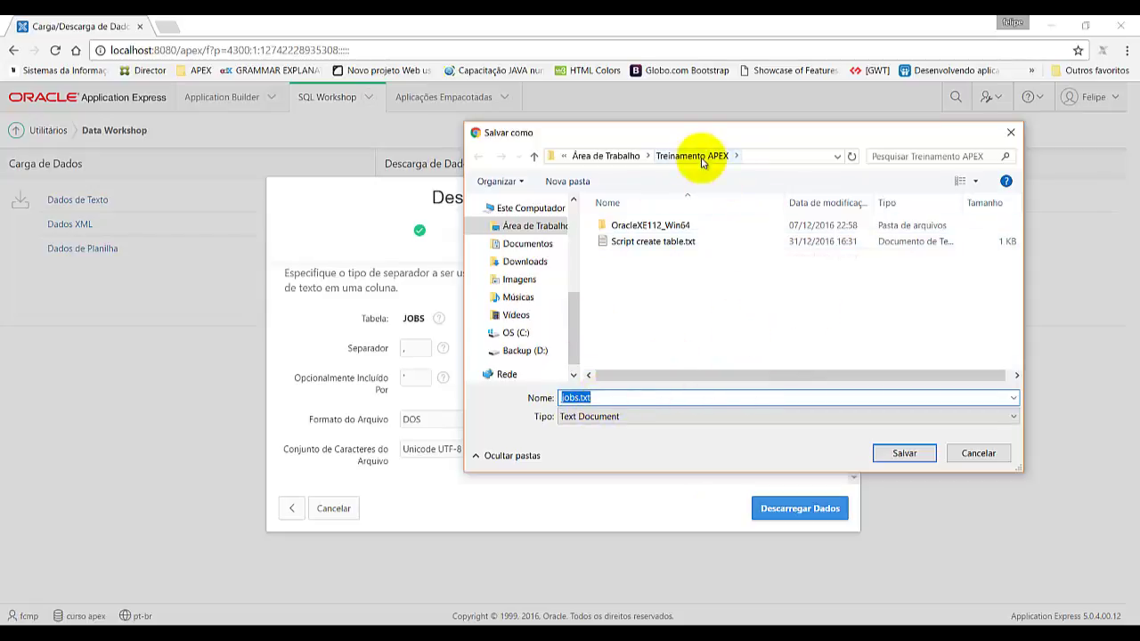
left_click(897, 453)
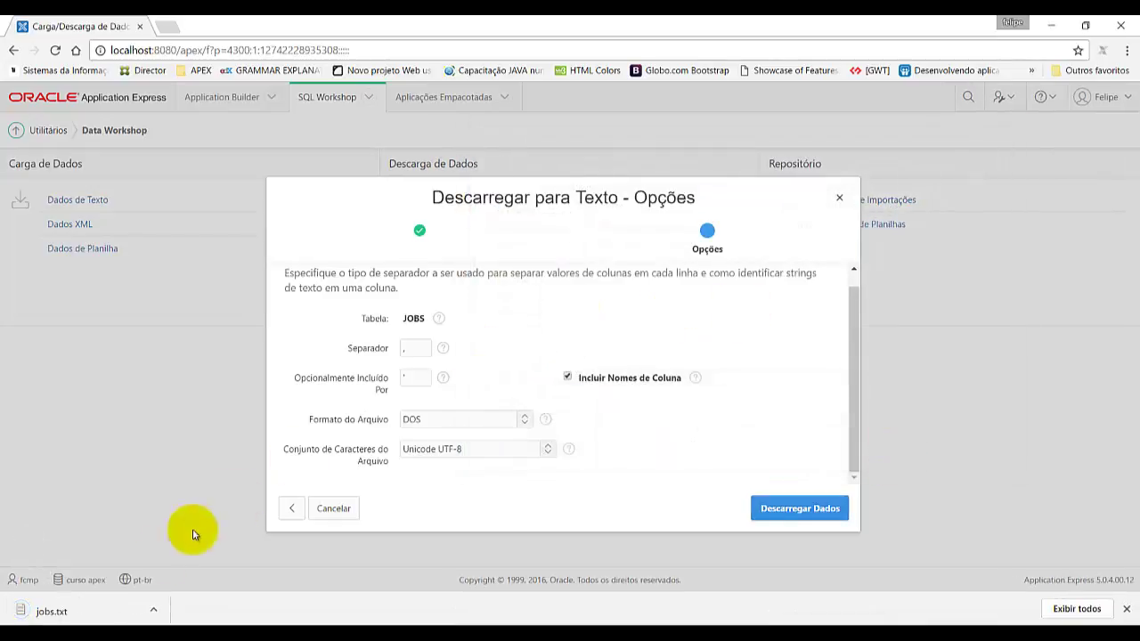
Open the downloaded jobs.txt, examine its column headings and quoted rows, and close both the file and the unload wizard.
left_click(85, 611)
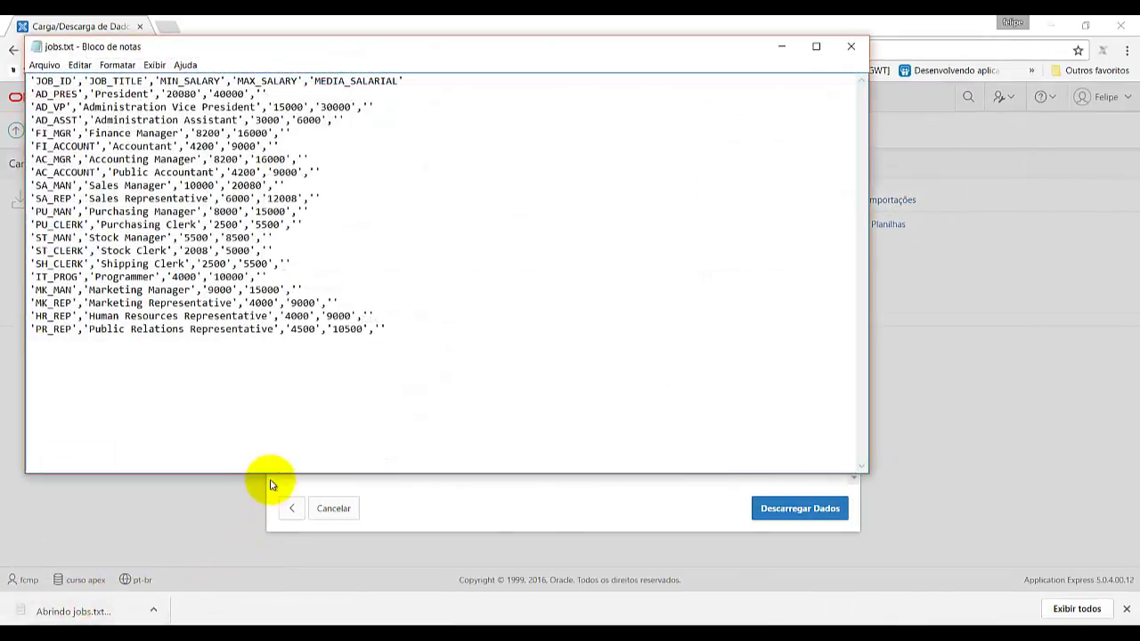
left_click(291, 264)
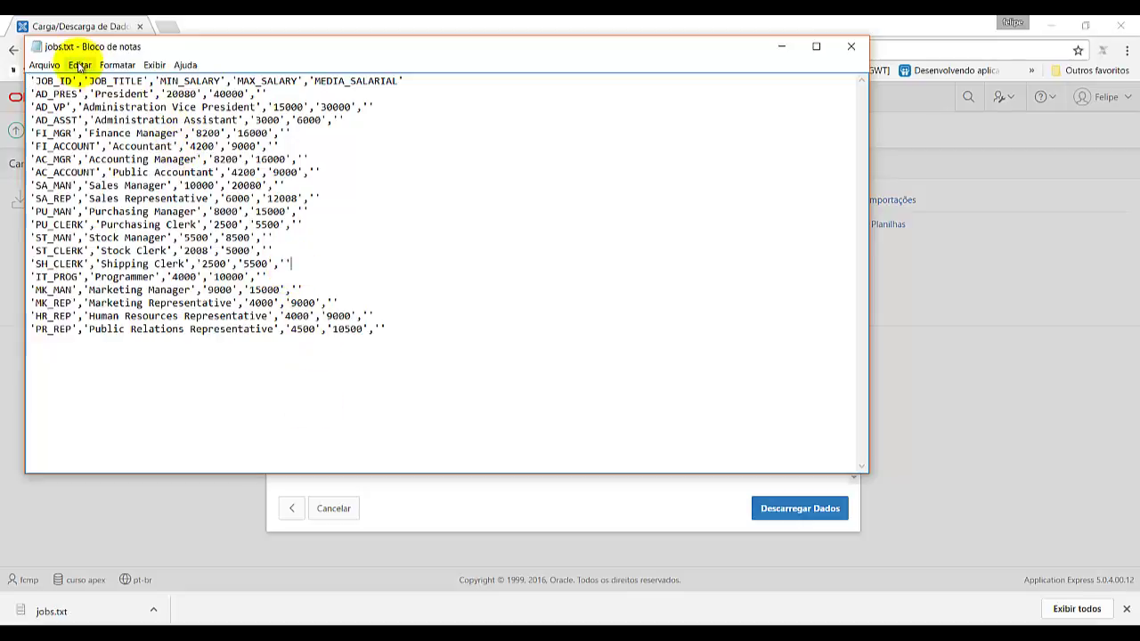
left_click_drag(42, 81, 108, 81)
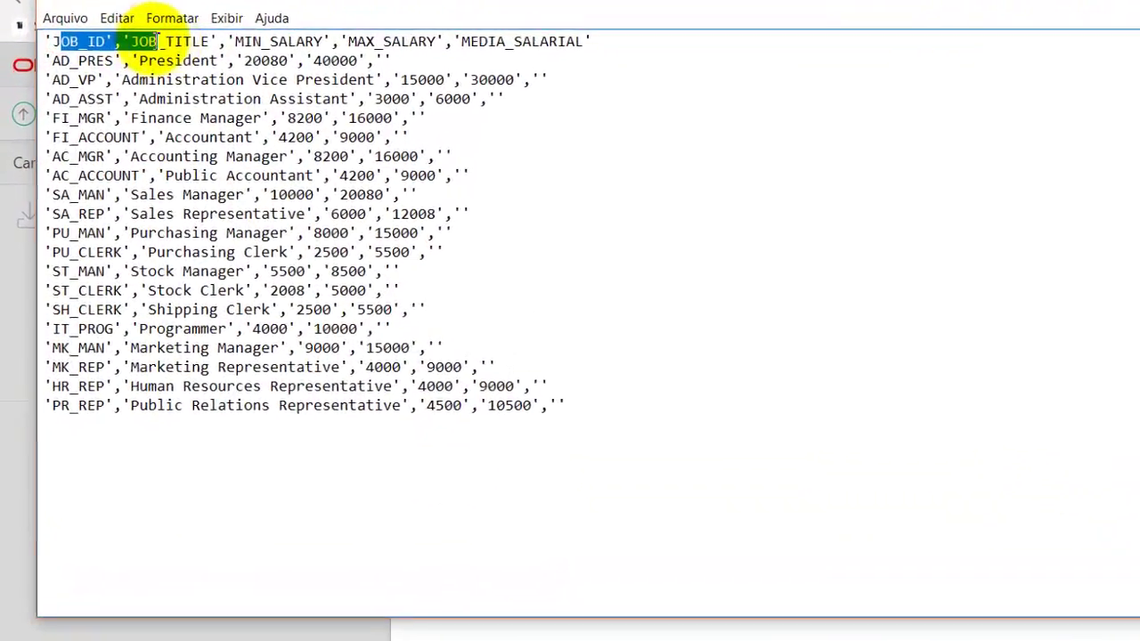
left_click_drag(165, 41, 301, 41)
left_click_drag(297, 41, 432, 41)
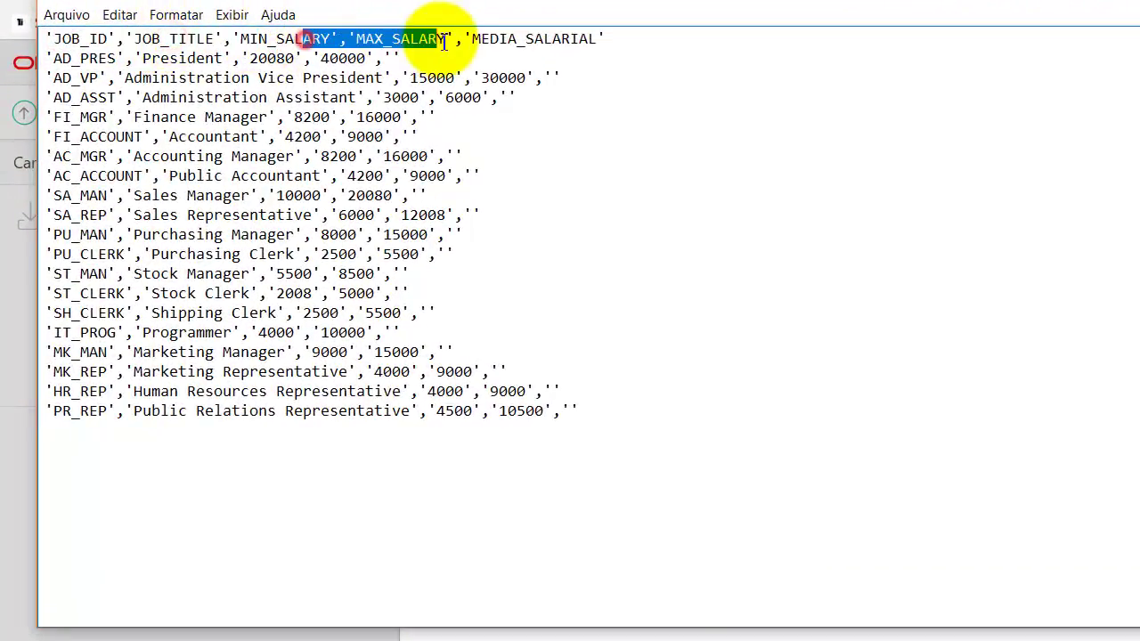
left_click(441, 75)
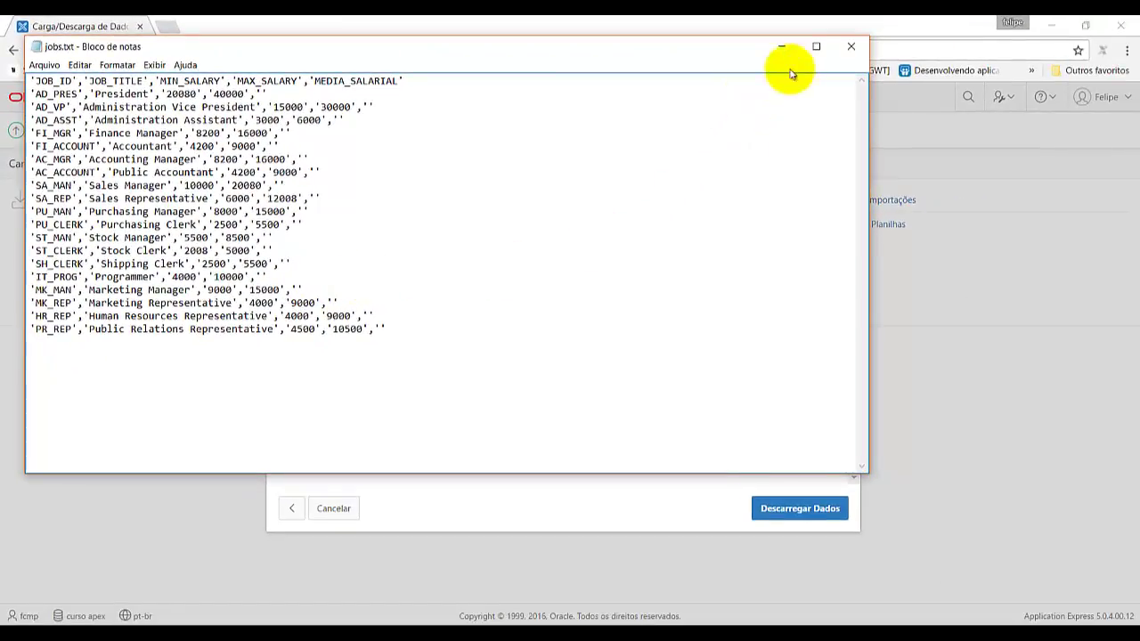
left_click(852, 44)
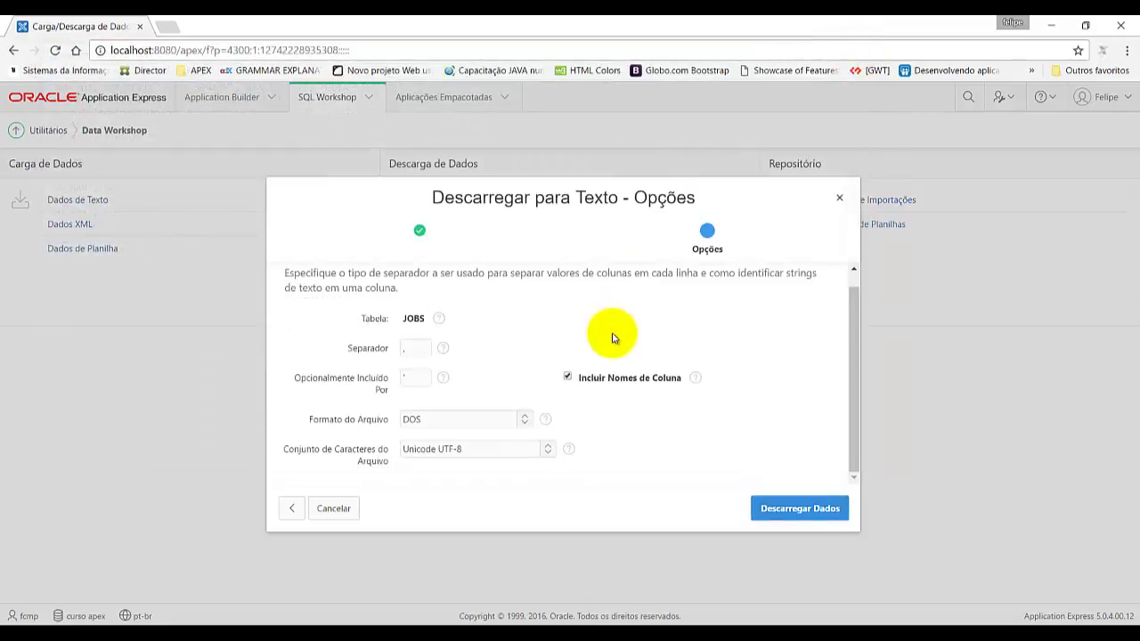
left_click(342, 513)
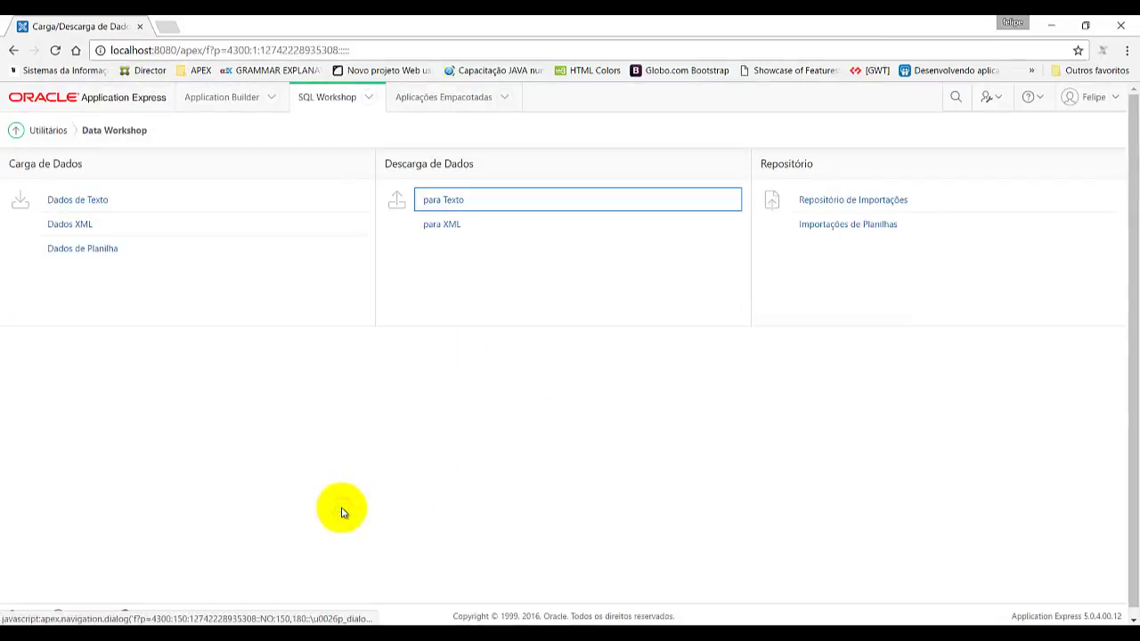
Start a text data load from an uploaded file into the existing JOBS table of the HR schema.
left_click(99, 207)
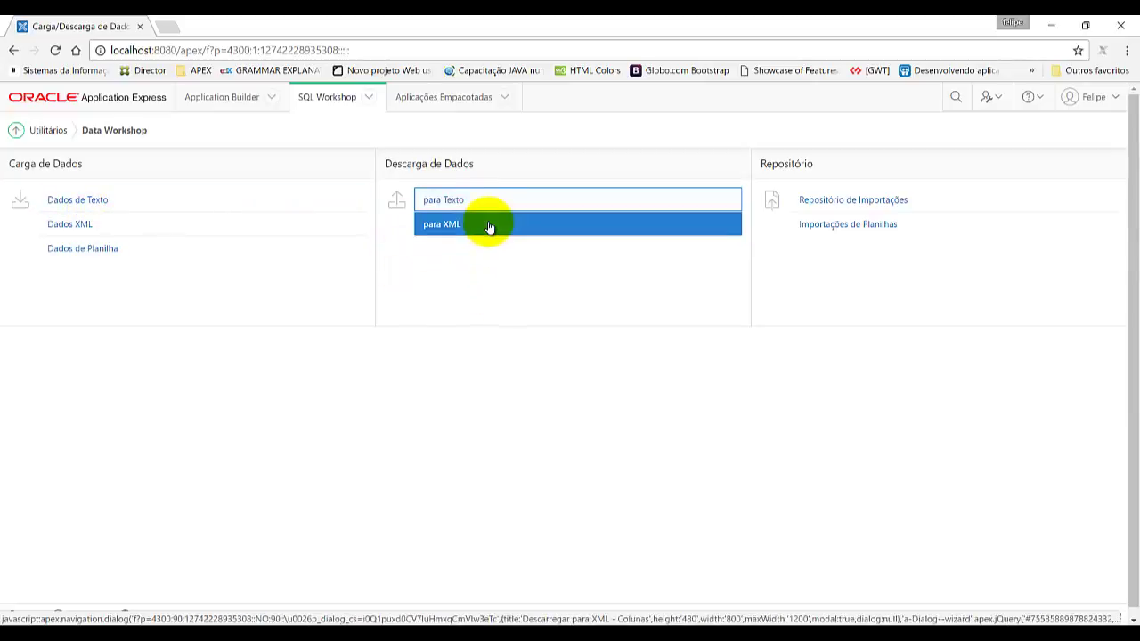
left_click(72, 205)
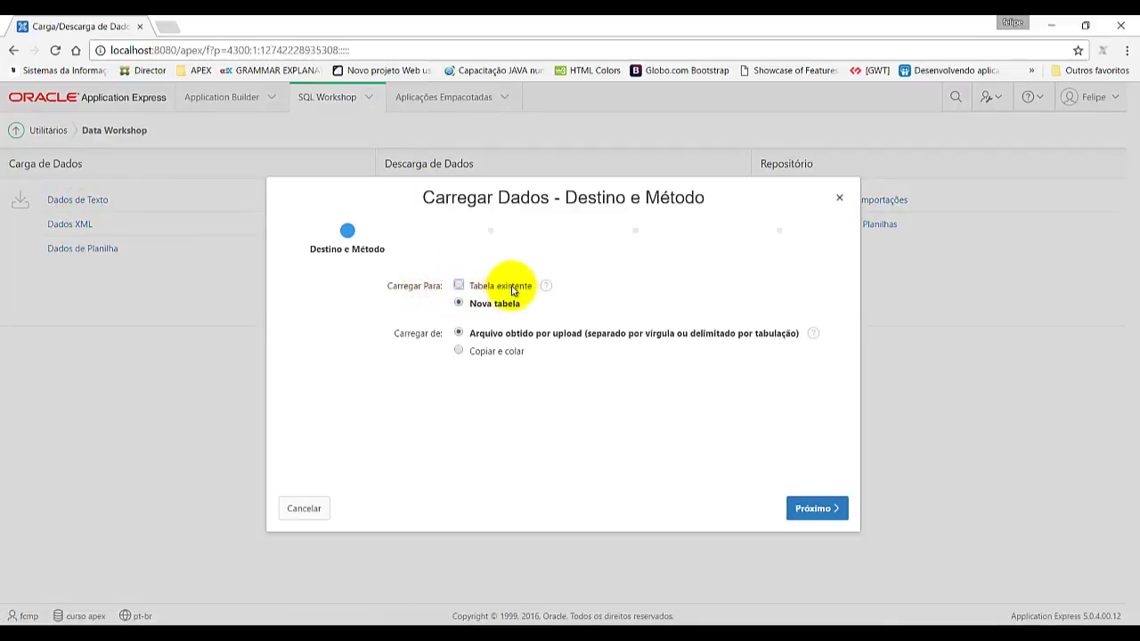
left_click(458, 284)
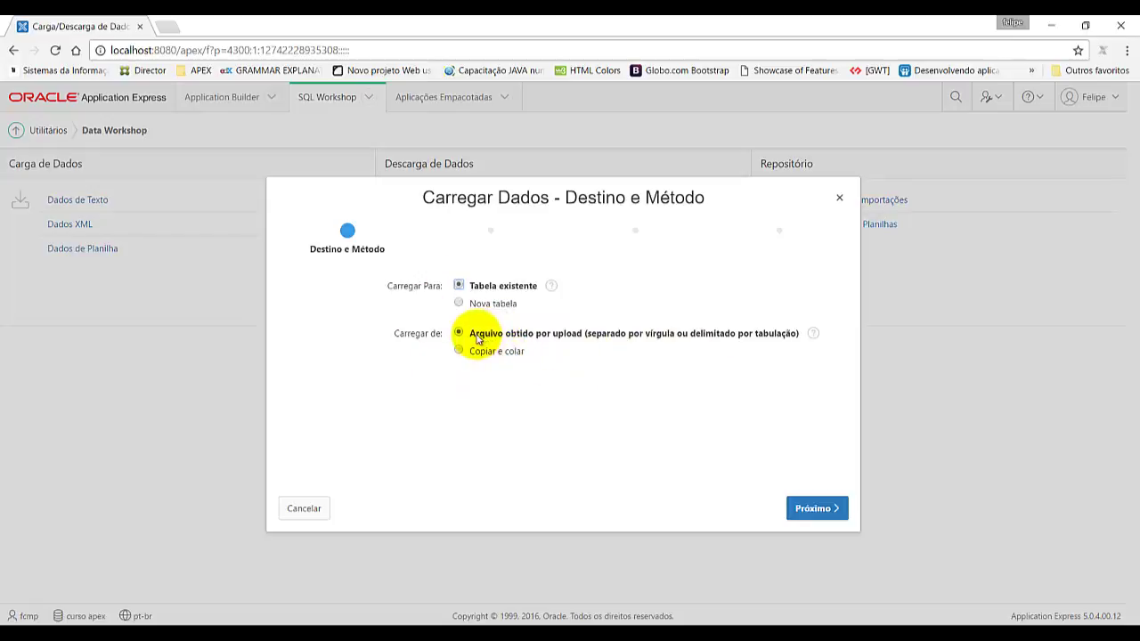
left_click(810, 510)
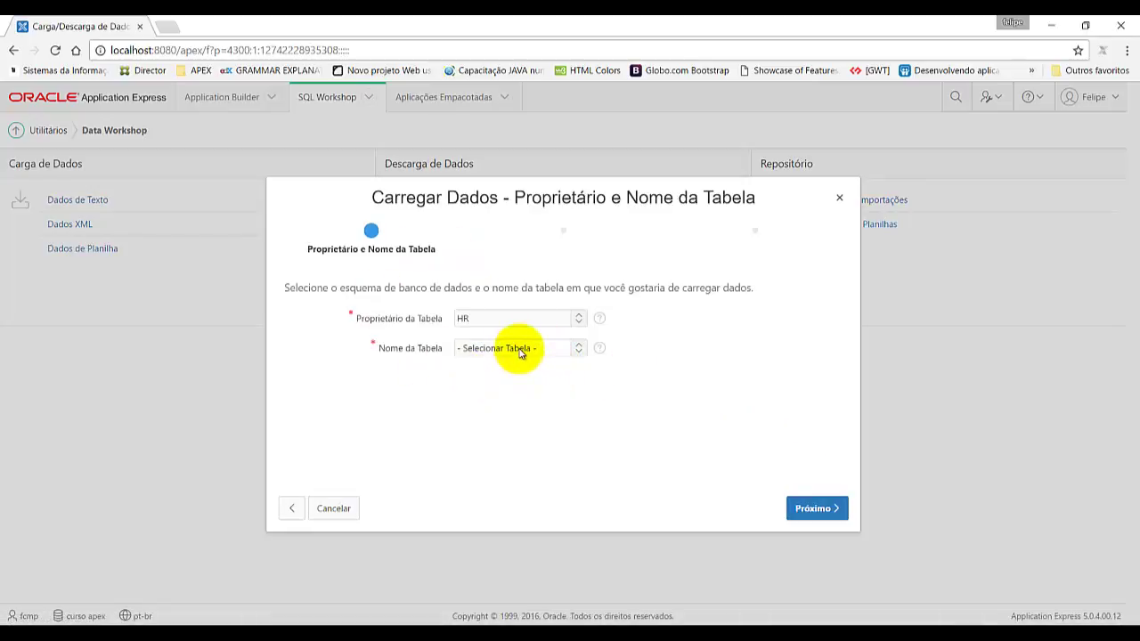
left_click(521, 352)
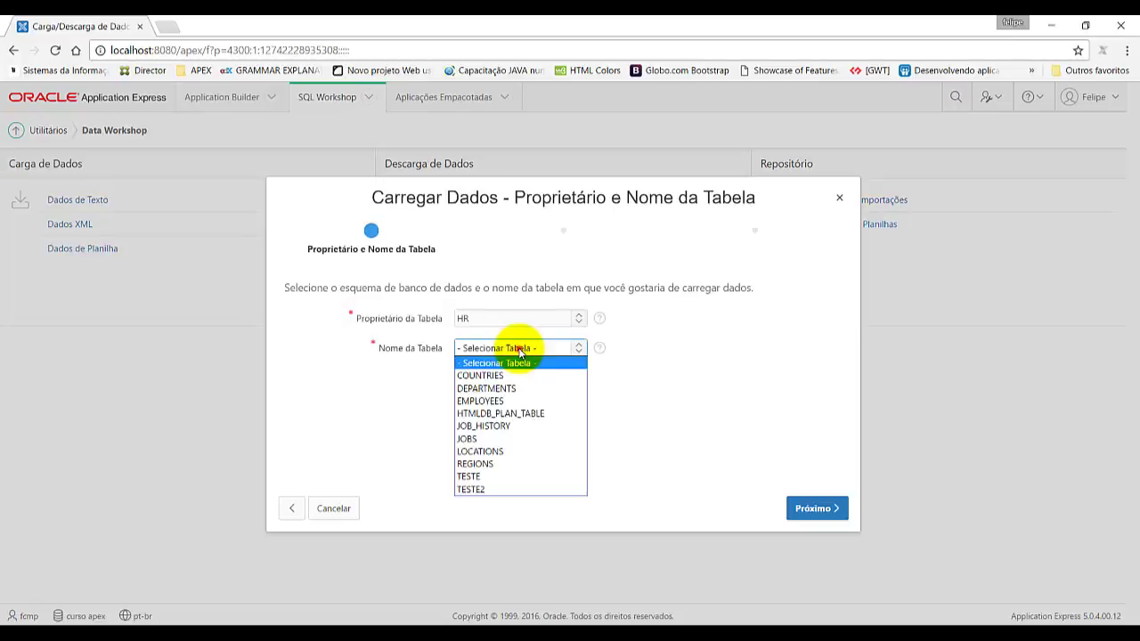
left_click(495, 438)
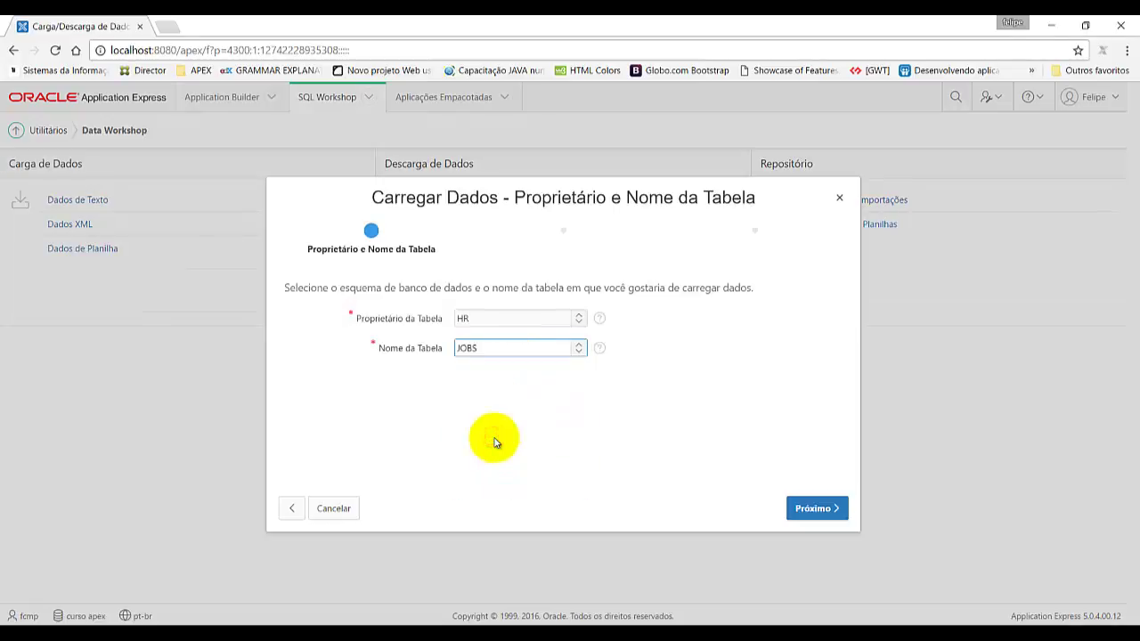
left_click(811, 508)
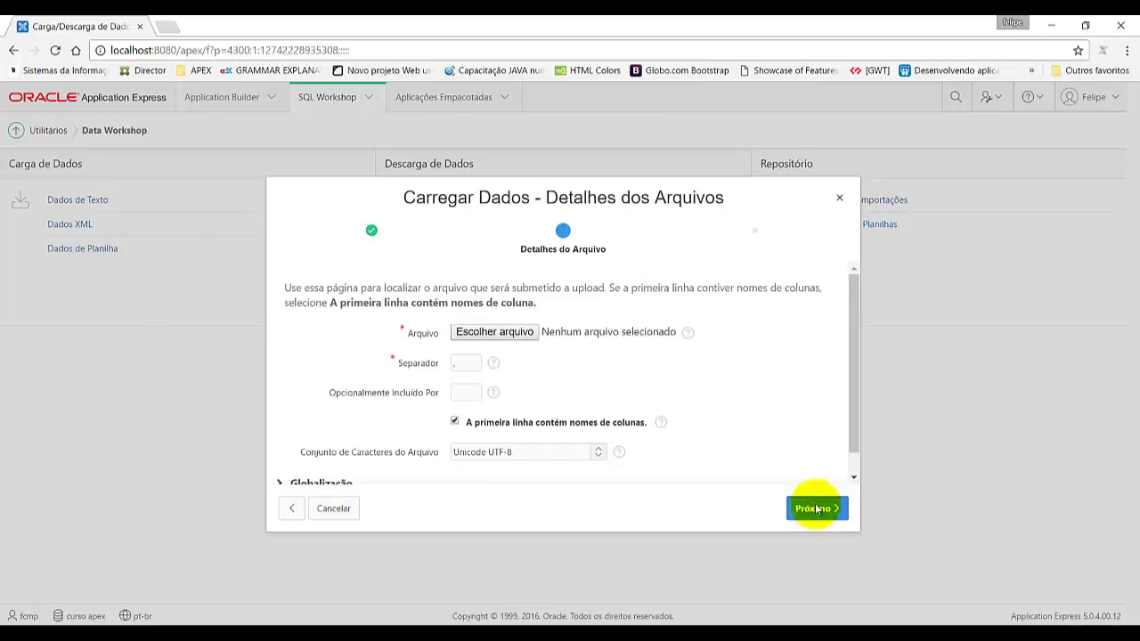
Choose jobs.txt as the upload file, set its optional enclosure to a single quote, and review the column mapping.
left_click(488, 335)
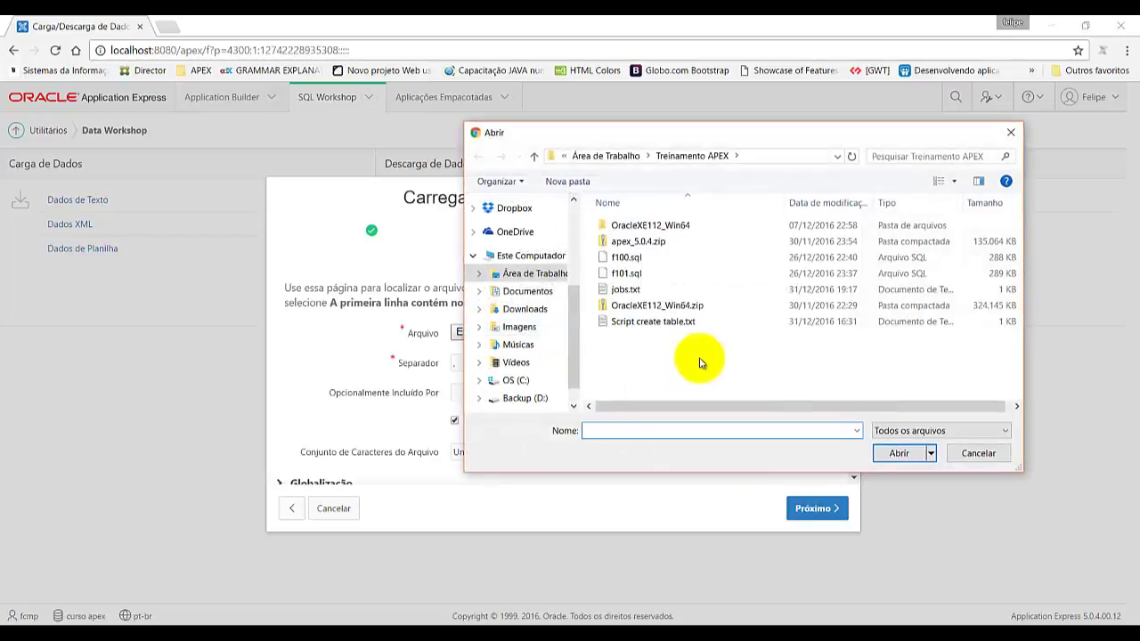
double_click(629, 289)
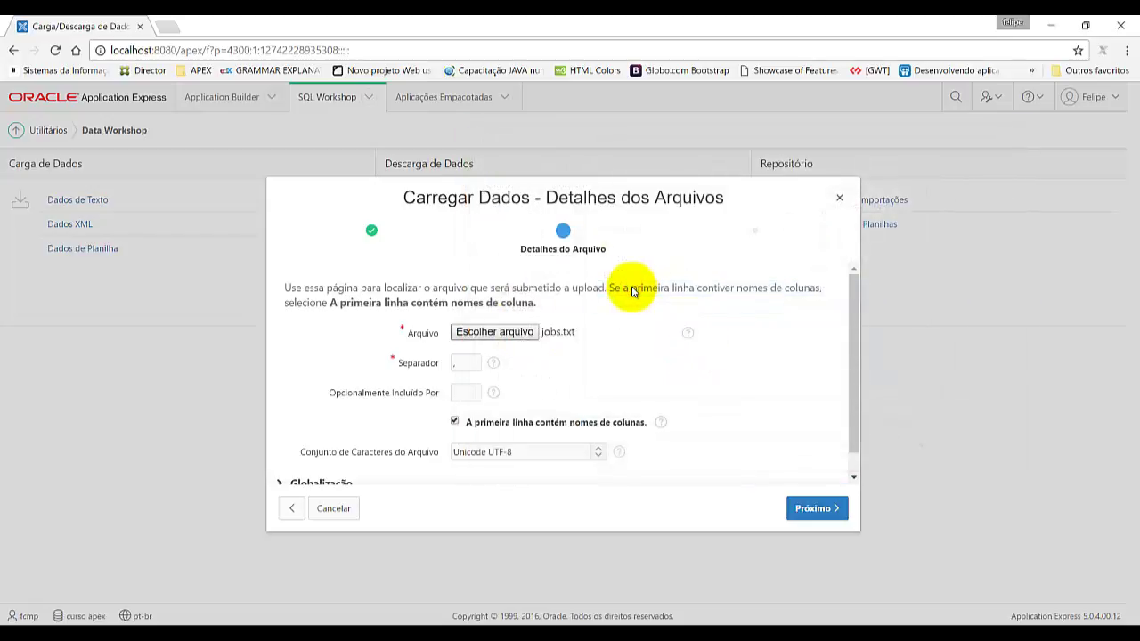
scroll(632, 291, "down", 1)
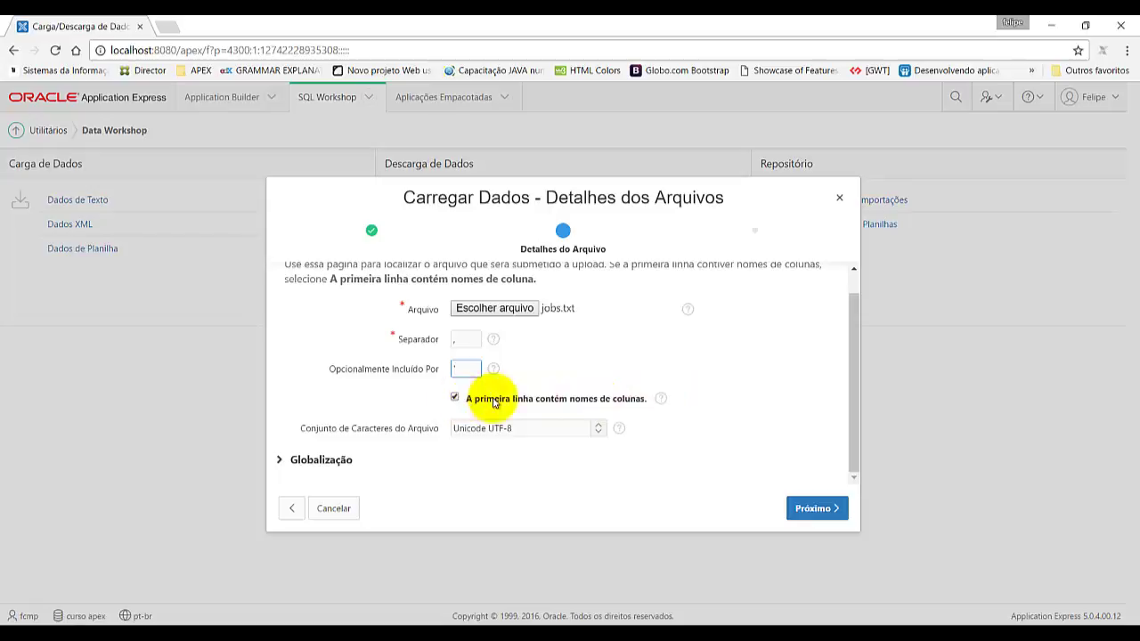
left_click(811, 508)
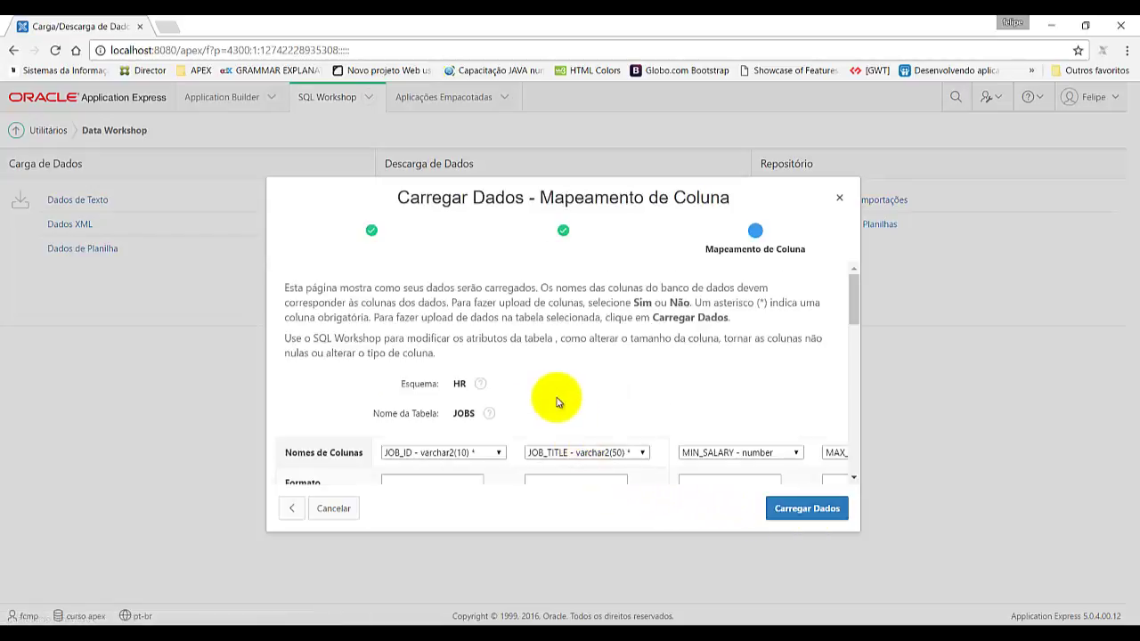
scroll(557, 402, "down", 15)
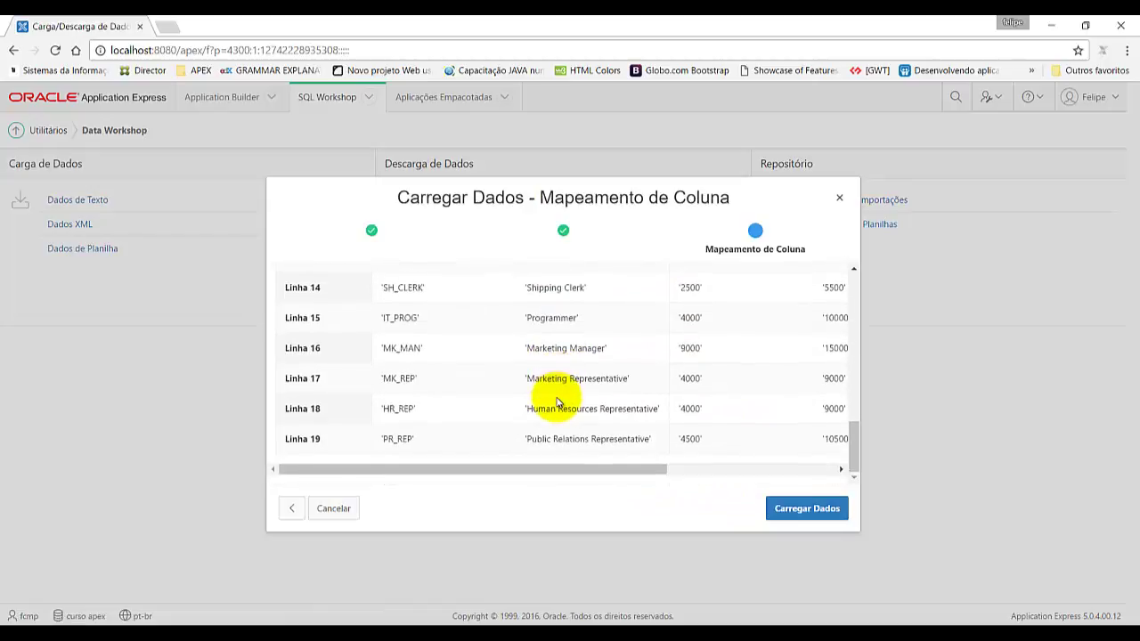
Review the column mapping for the JOBS table with every column set to upload, and load the data.
scroll(557, 403, "up", 15)
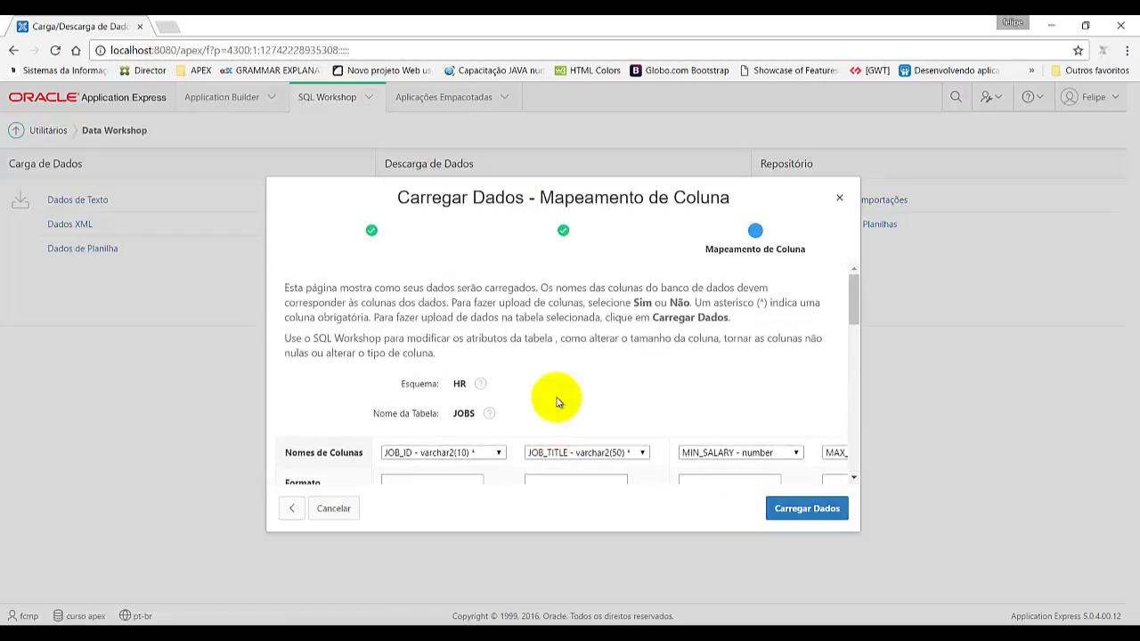
scroll(556, 402, "down", 5)
scroll(556, 402, "up", 3)
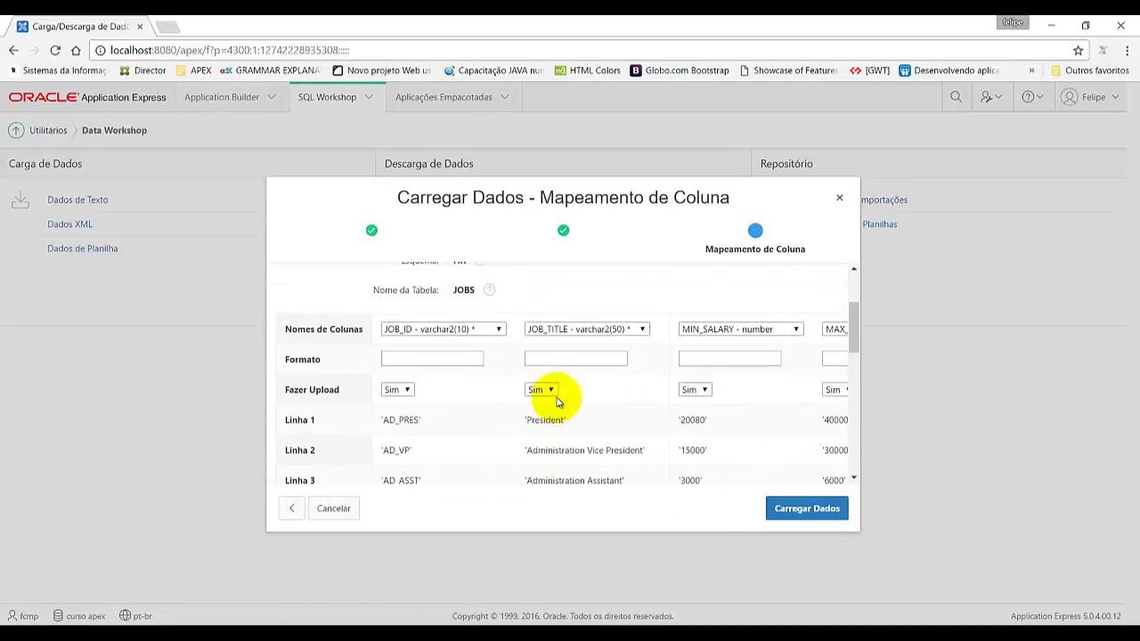
left_click(805, 508)
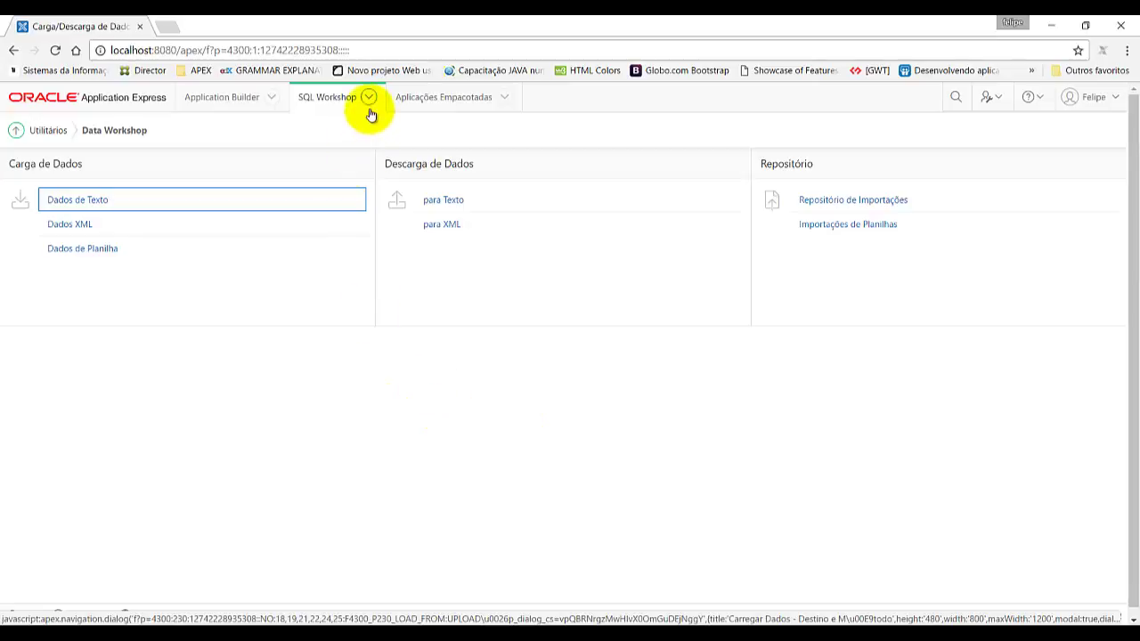
Open the JOBS table in the Object Browser and examine its data rows through to the final page.
left_click(337, 98)
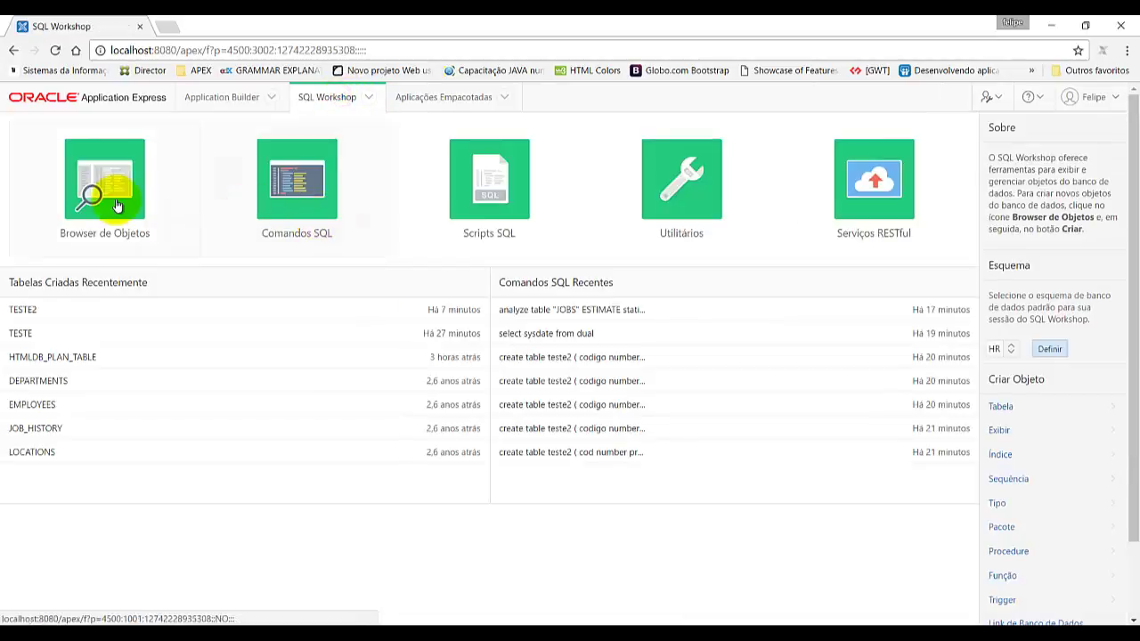
left_click(112, 200)
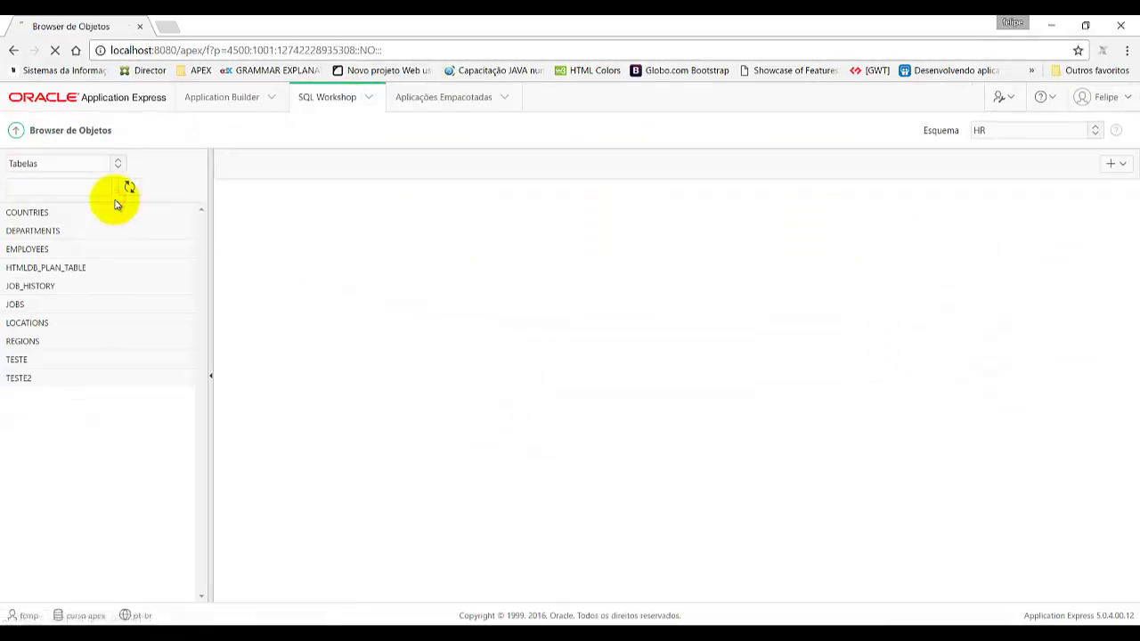
left_click(19, 303)
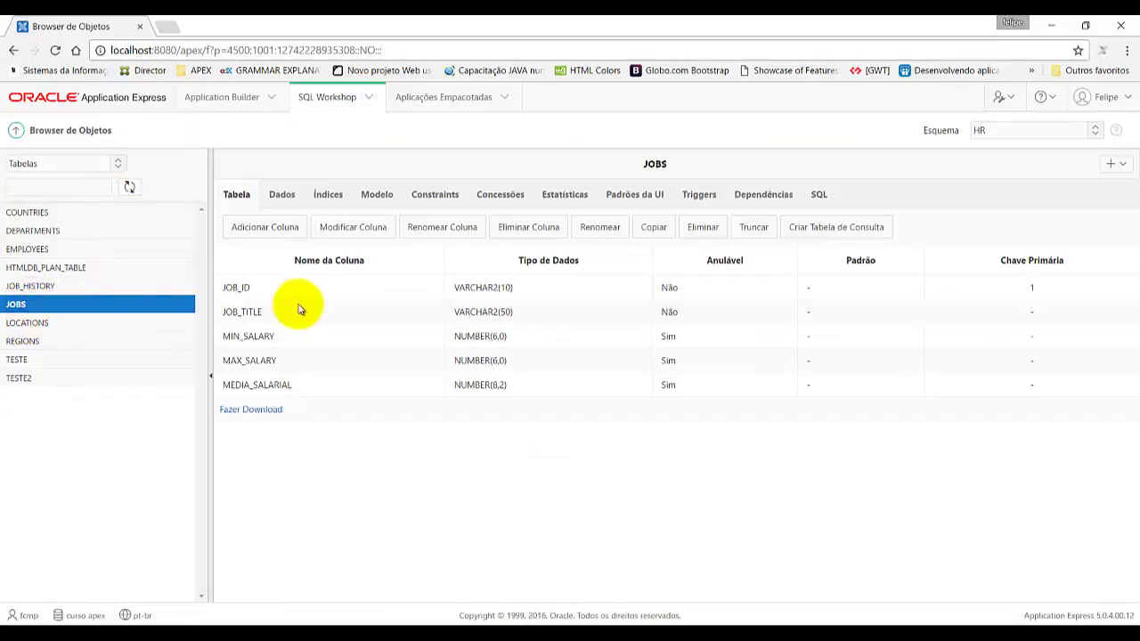
left_click(283, 195)
scroll(427, 434, "down", 3)
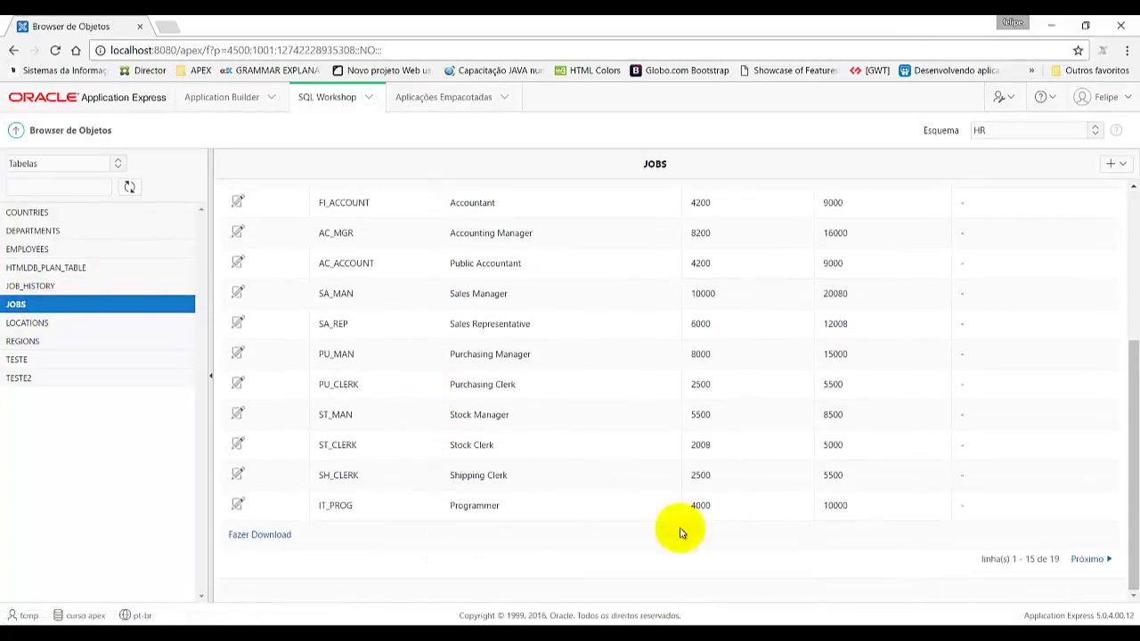
scroll(626, 527, "up", 3)
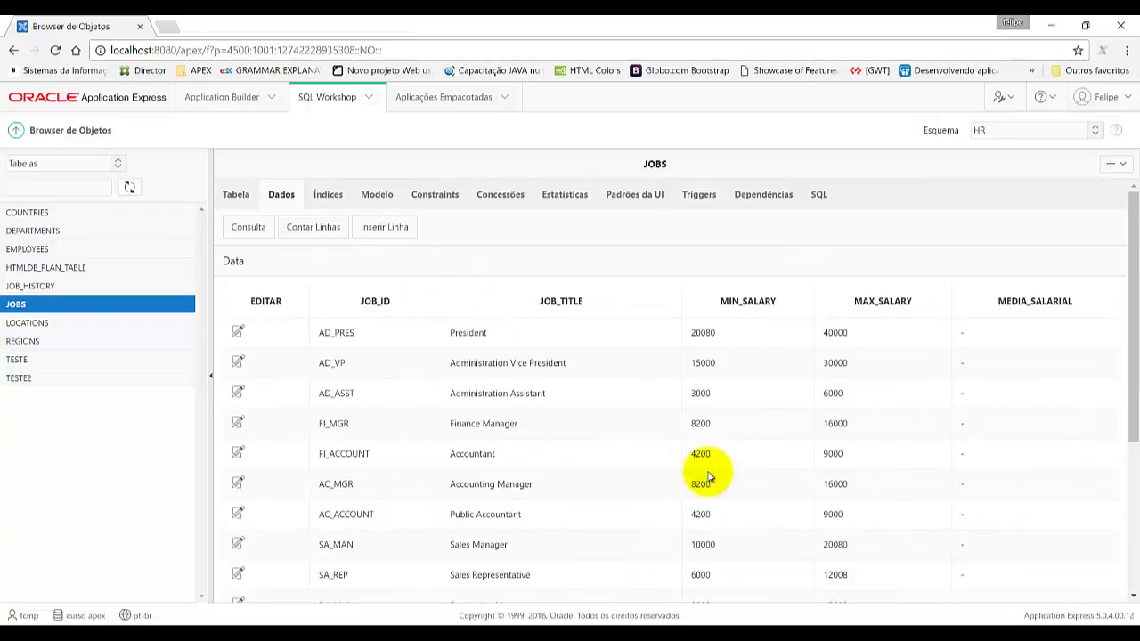
scroll(890, 534, "down", 3)
left_click(1098, 562)
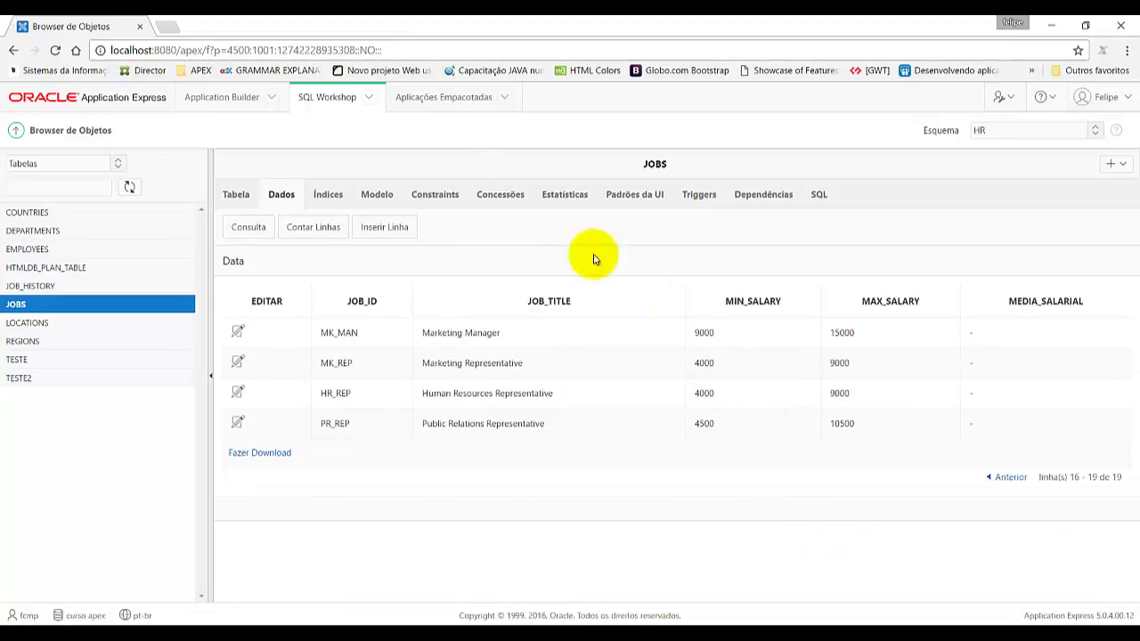
left_click(368, 97)
left_click(346, 160)
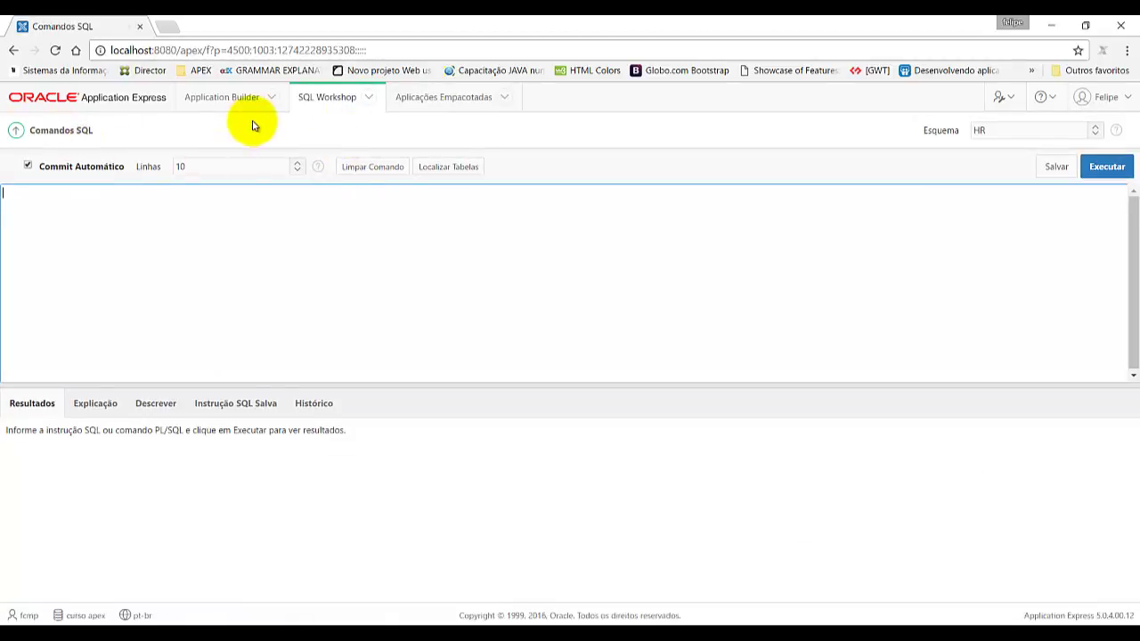
left_click(11, 52)
Go to all the SQL Workshop utilities and look over the load and unload options of Data Workshop.
left_click(368, 97)
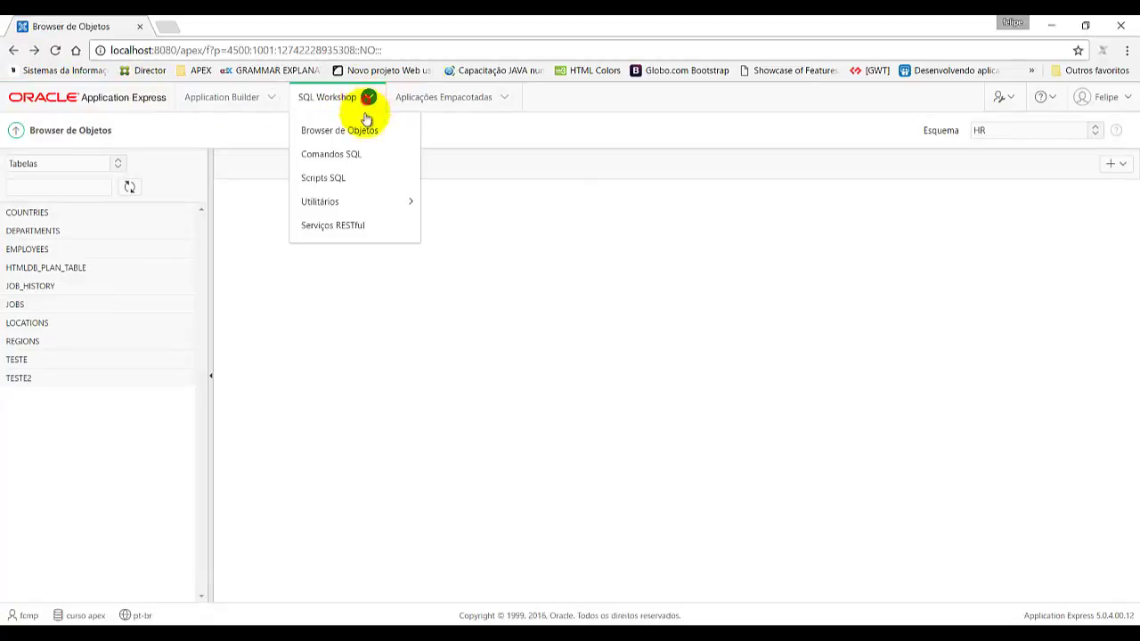
left_click(348, 204)
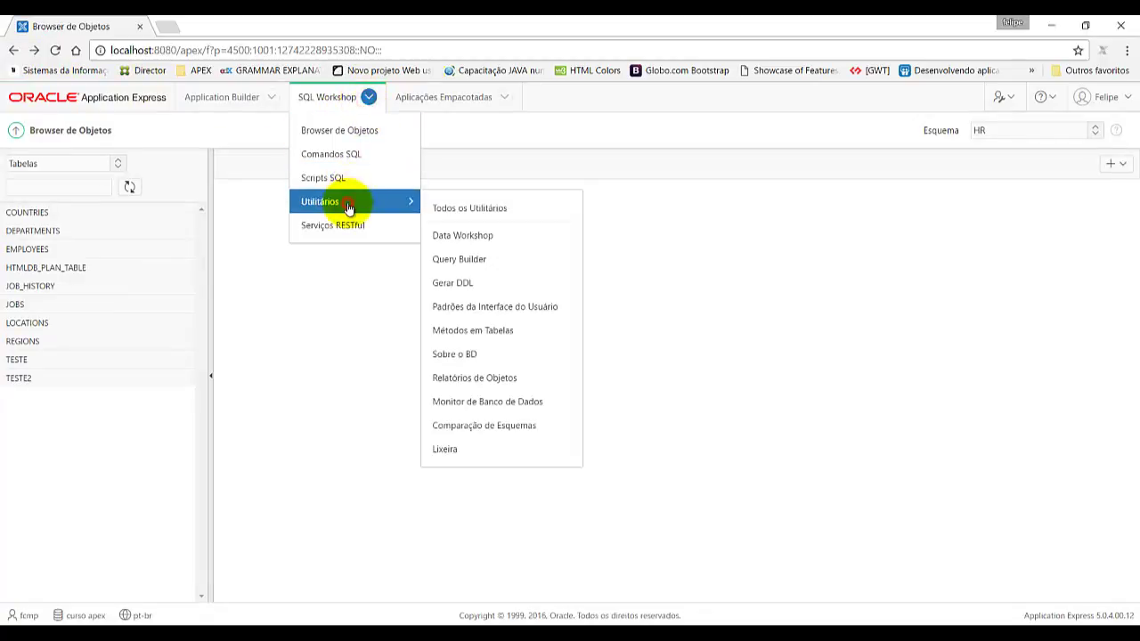
left_click(445, 207)
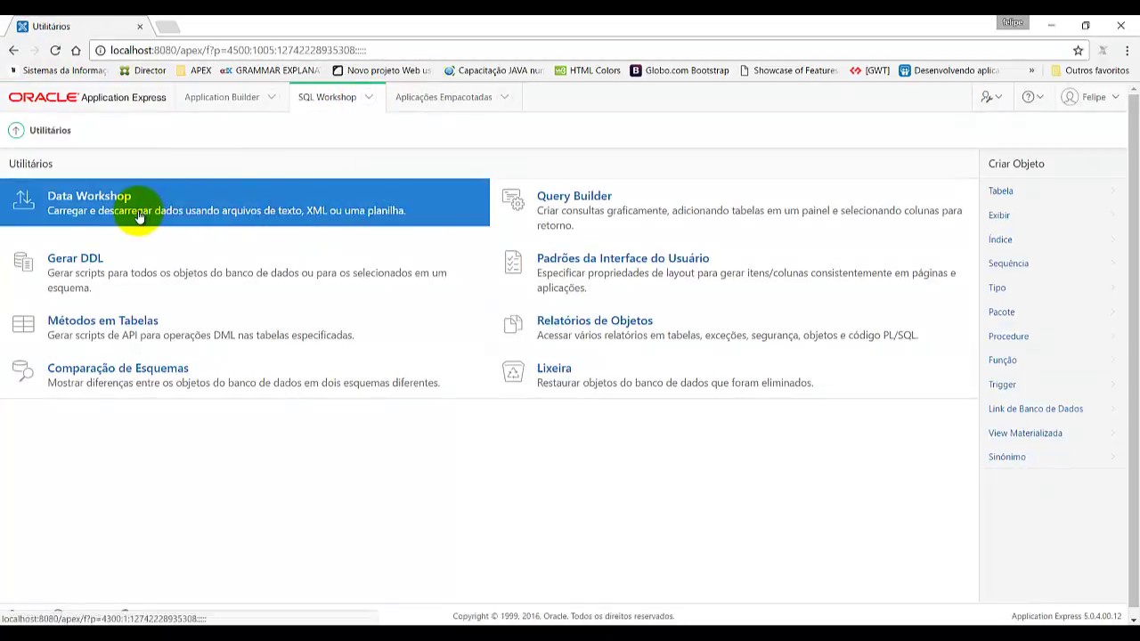
left_click(151, 211)
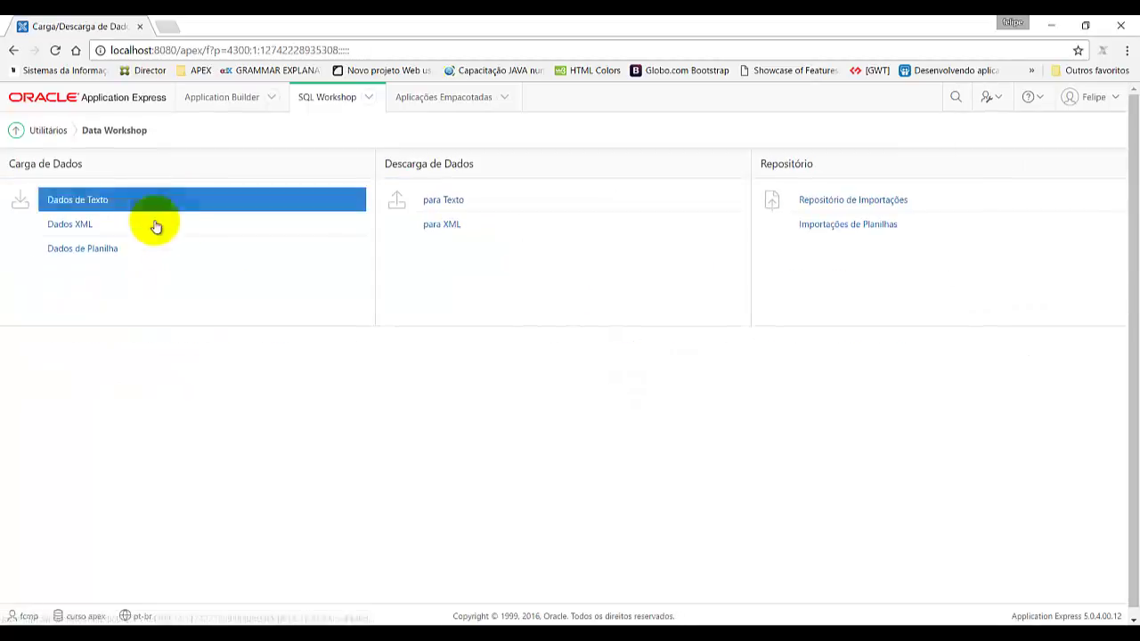
left_click(285, 250)
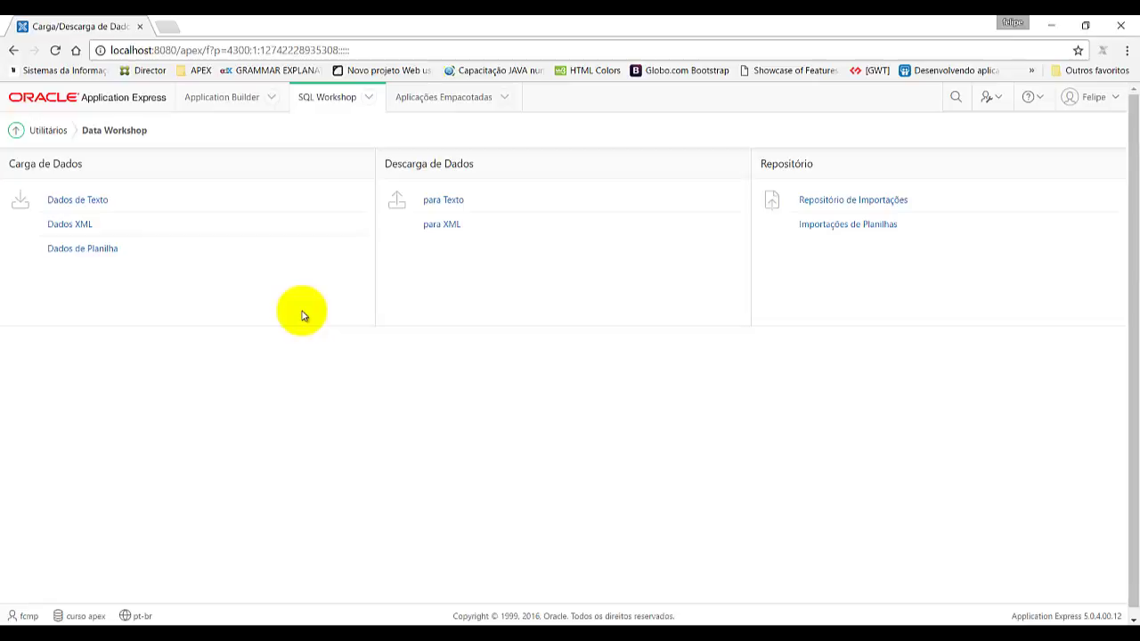
Start a new Generate DDL script for the HR schema with its output saved as a script file.
left_click(13, 51)
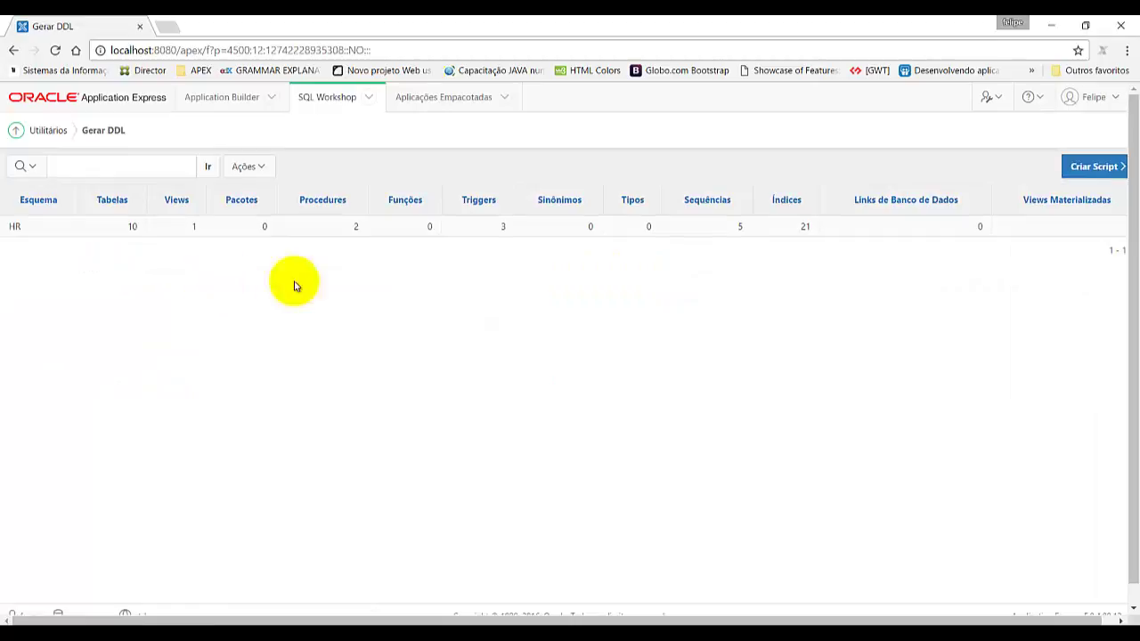
left_click(1095, 168)
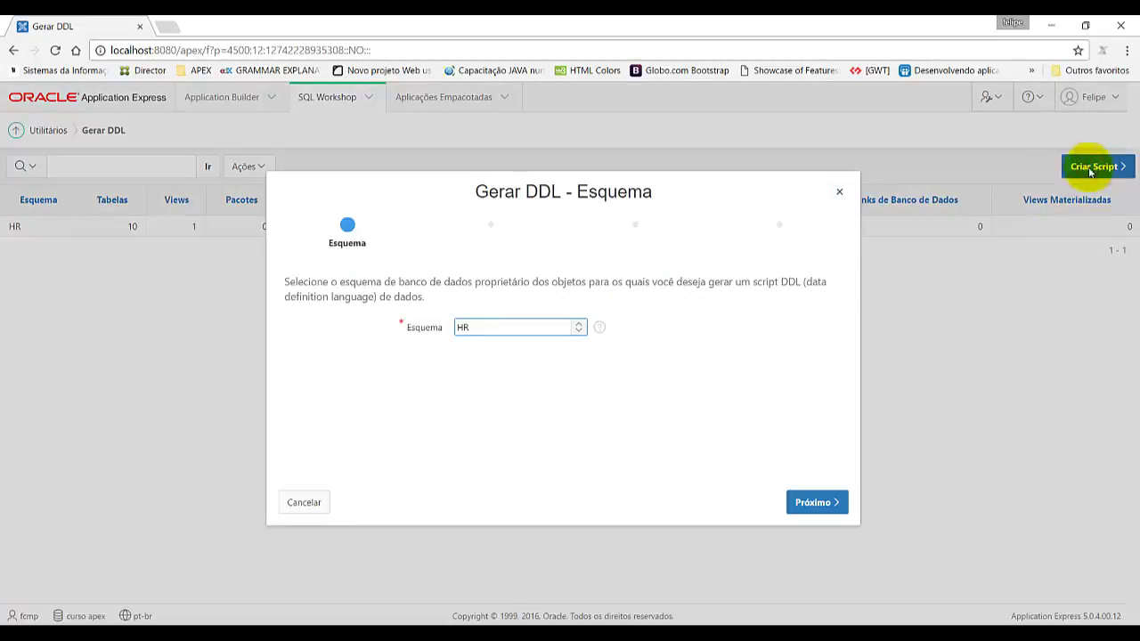
left_click(817, 501)
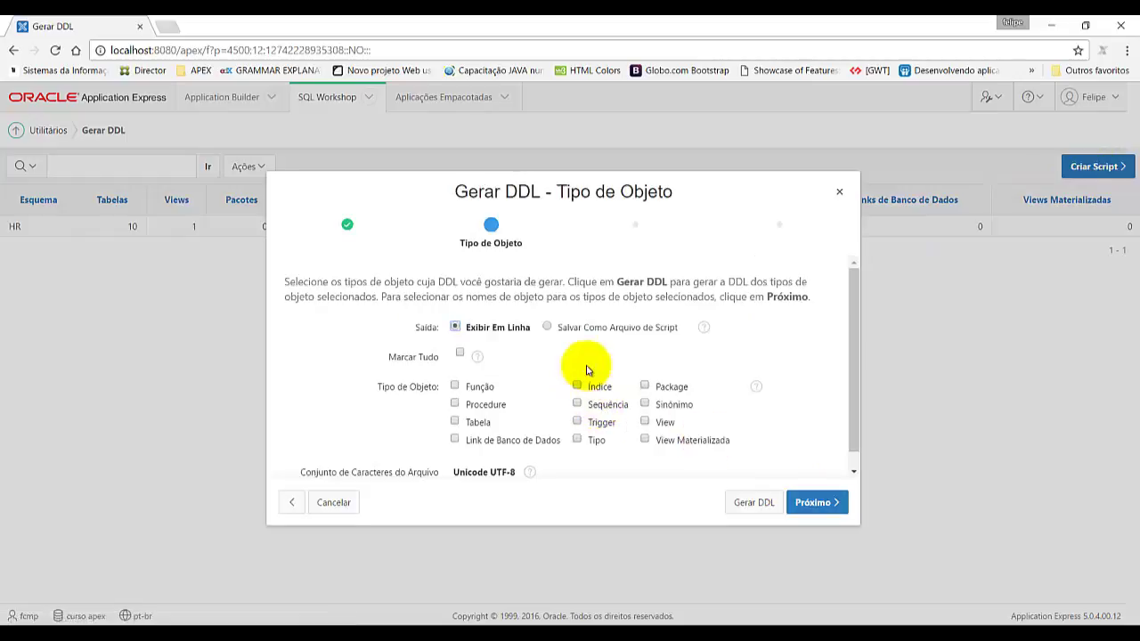
scroll(511, 331, "down", 1)
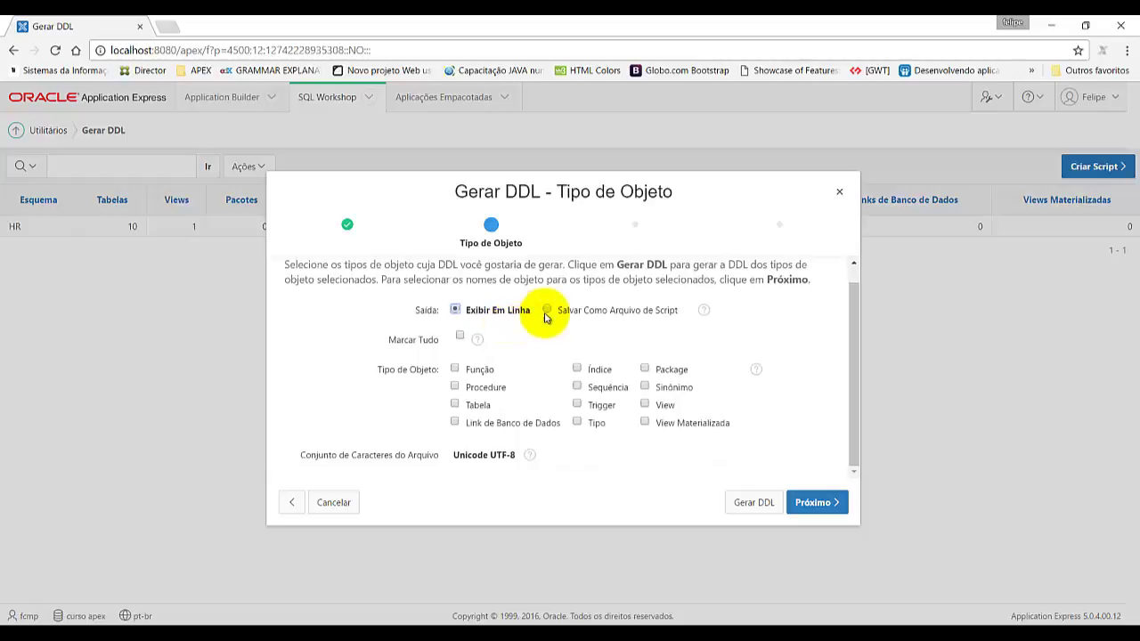
left_click(547, 312)
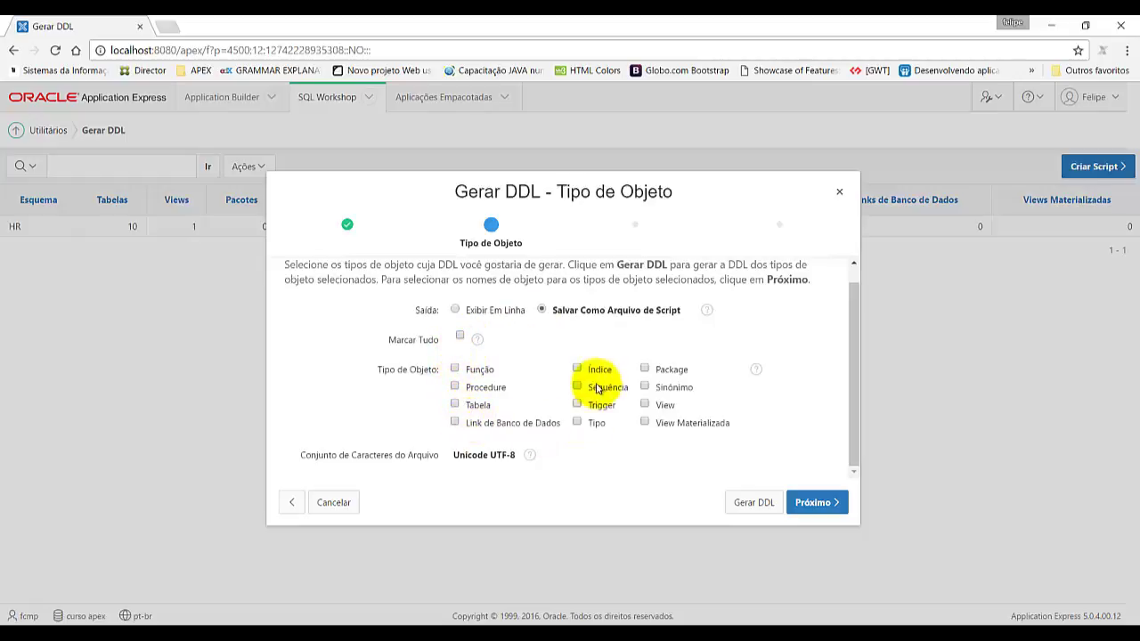
Restrict the DDL object types to Tabela only and continue to the choice of object names.
left_click(454, 403)
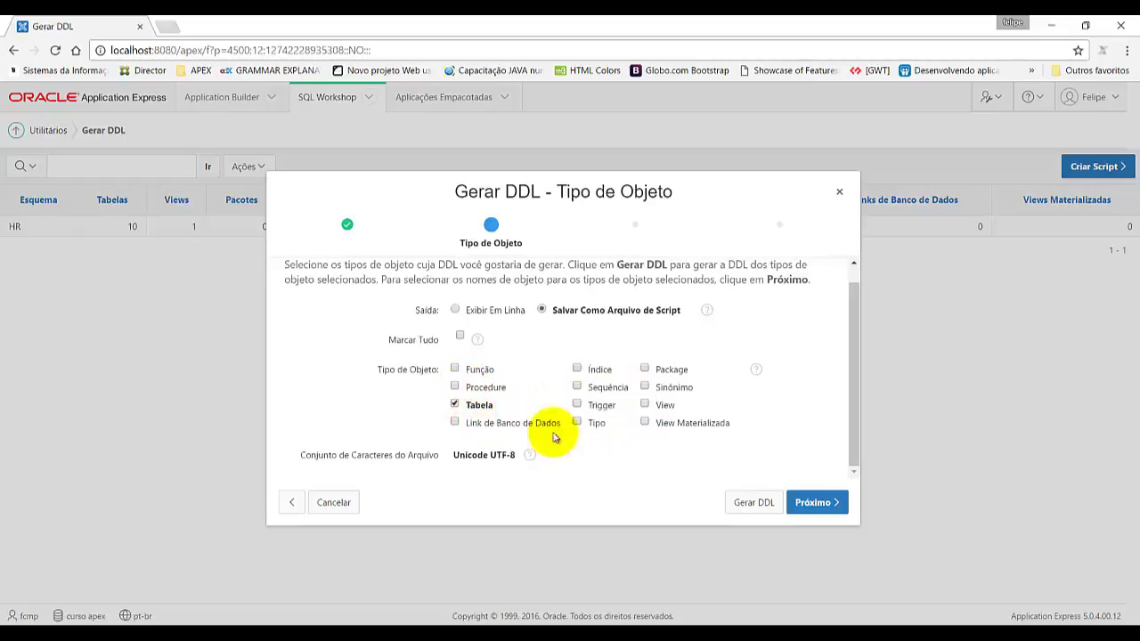
left_click(459, 337)
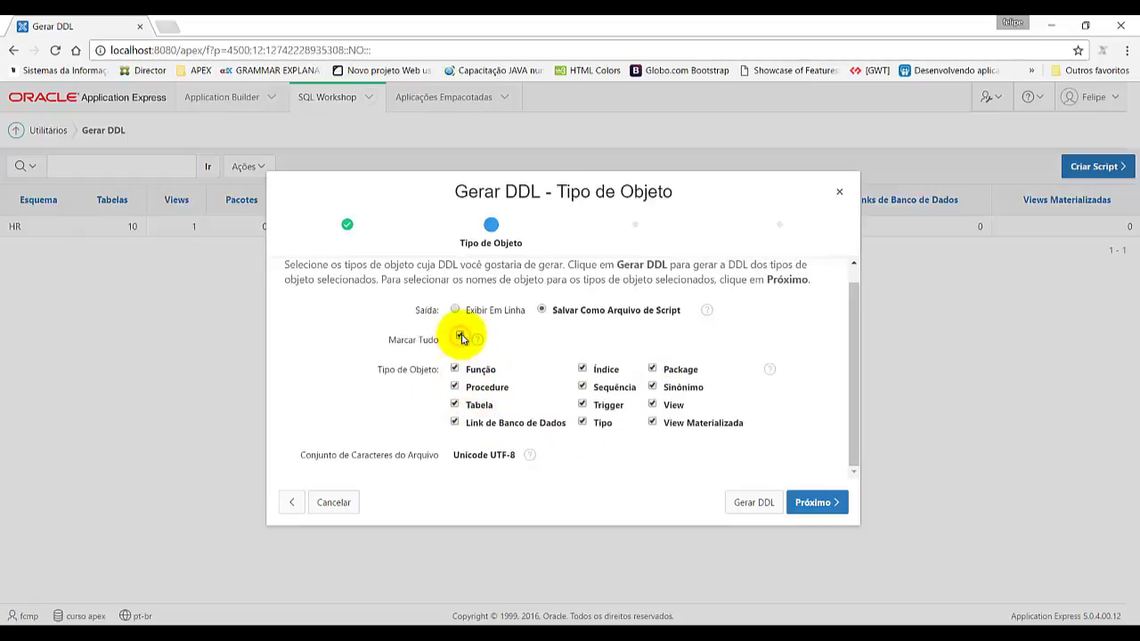
left_click(459, 336)
left_click(454, 405)
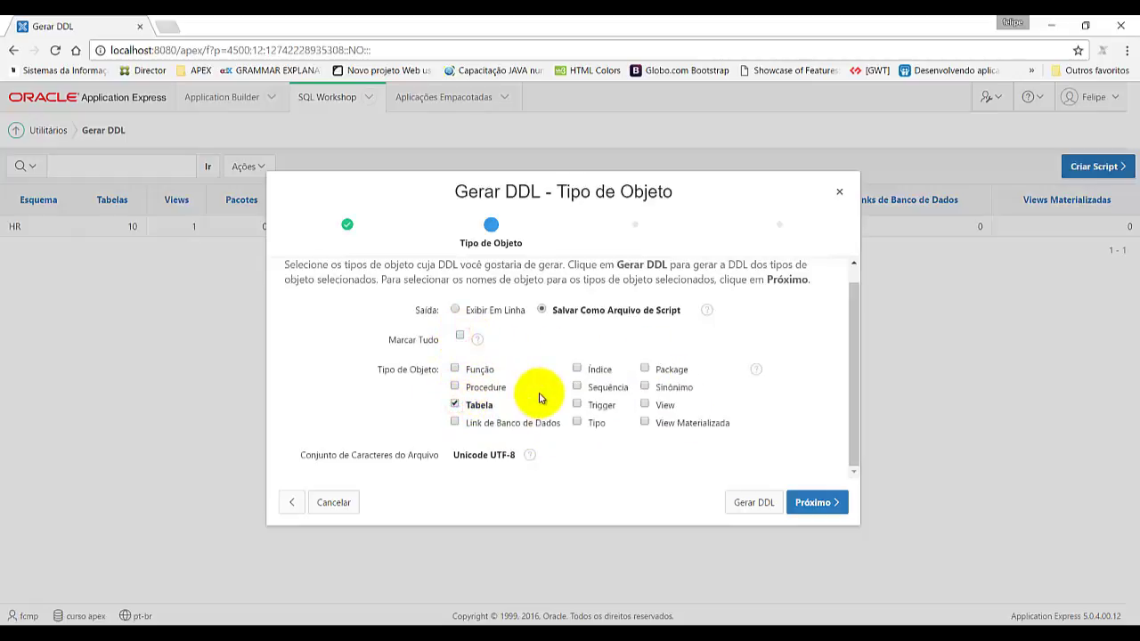
left_click(812, 502)
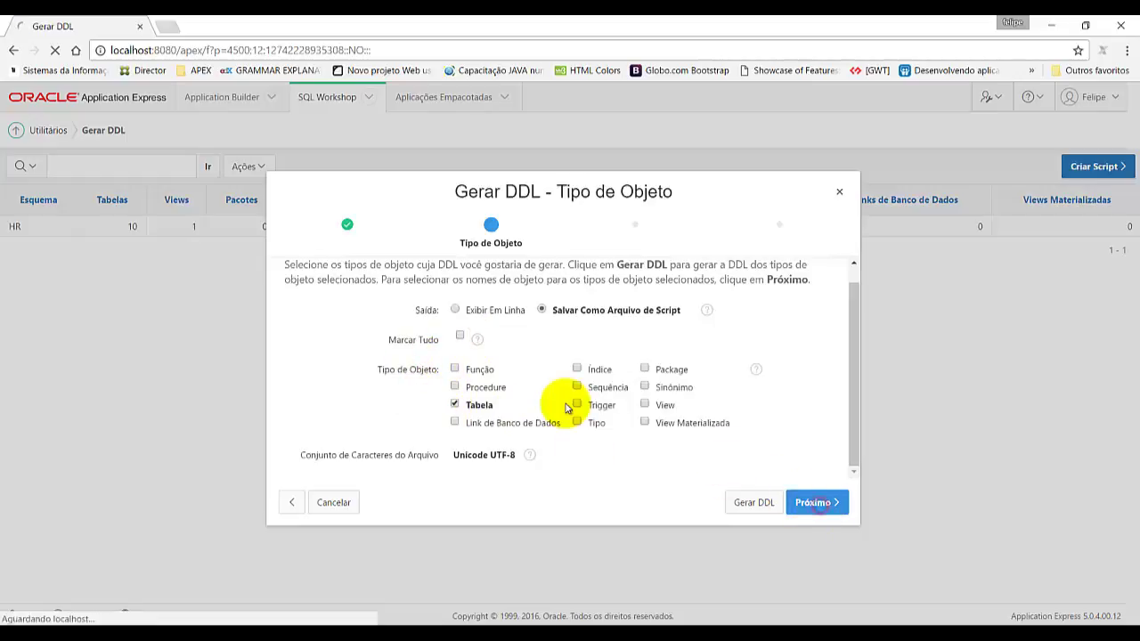
Select only the COUNTRIES table from the object list and generate its DDL.
scroll(566, 383, "down", 3)
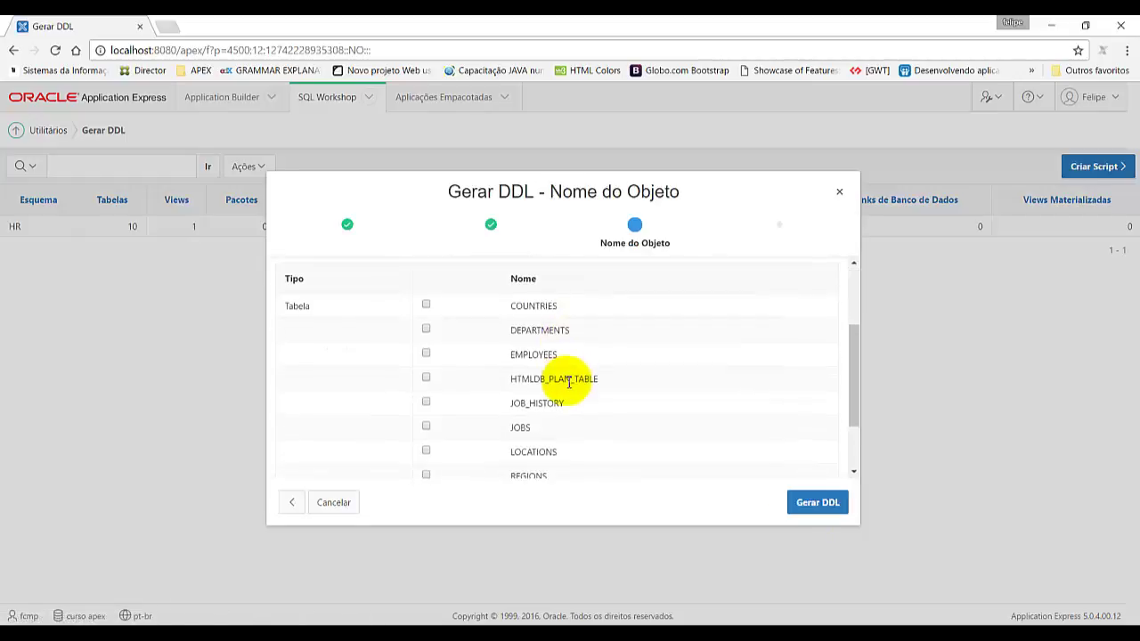
scroll(566, 383, "up", 3)
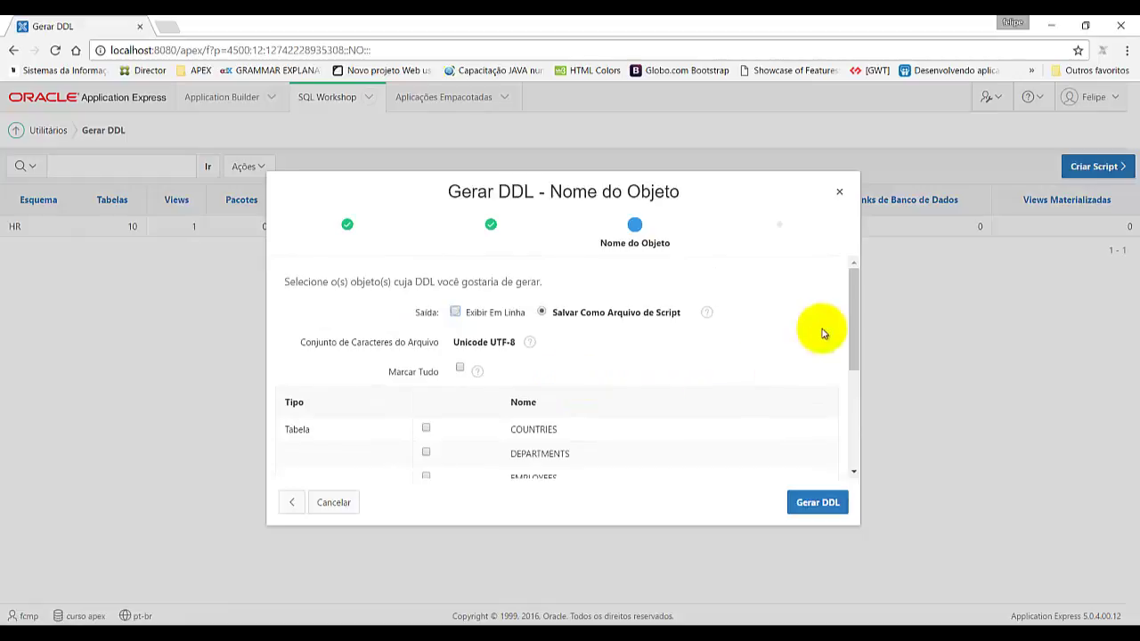
mouse_move(852, 280)
left_mouse_down()
mouse_move(853, 394)
mouse_move(853, 285)
mouse_move(853, 296)
left_mouse_up()
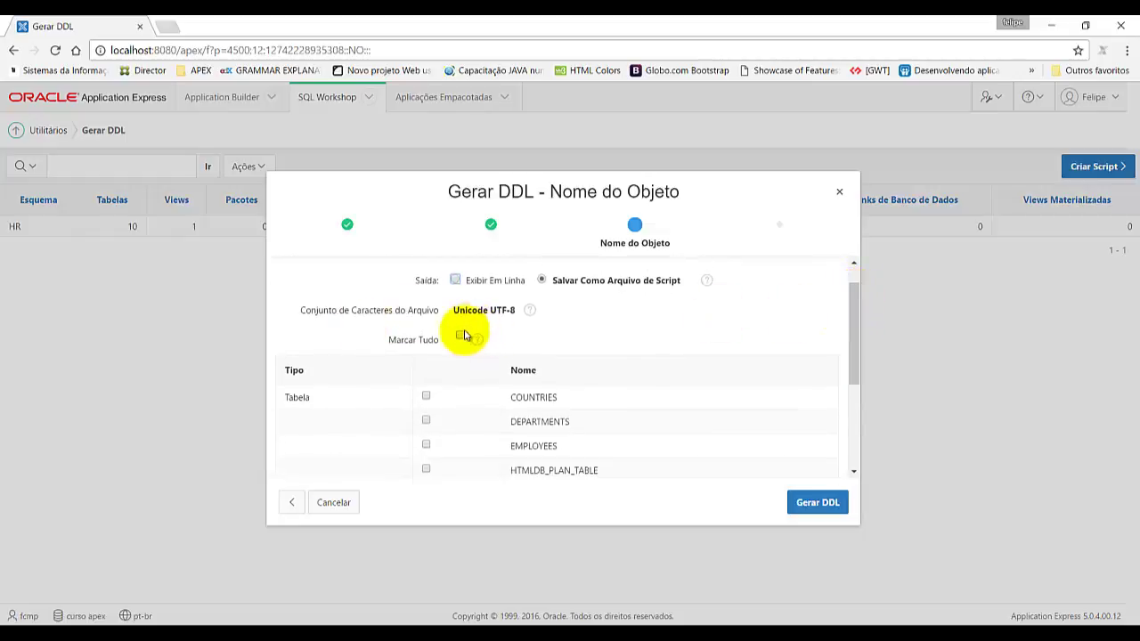
left_click_drag(855, 300, 855, 338)
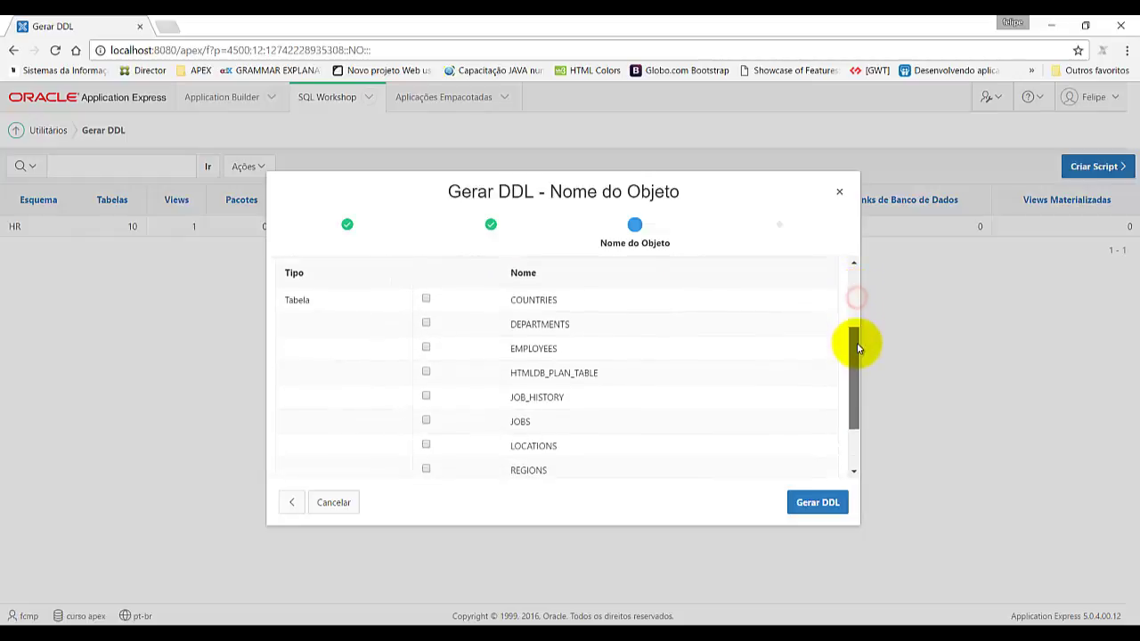
left_click(426, 299)
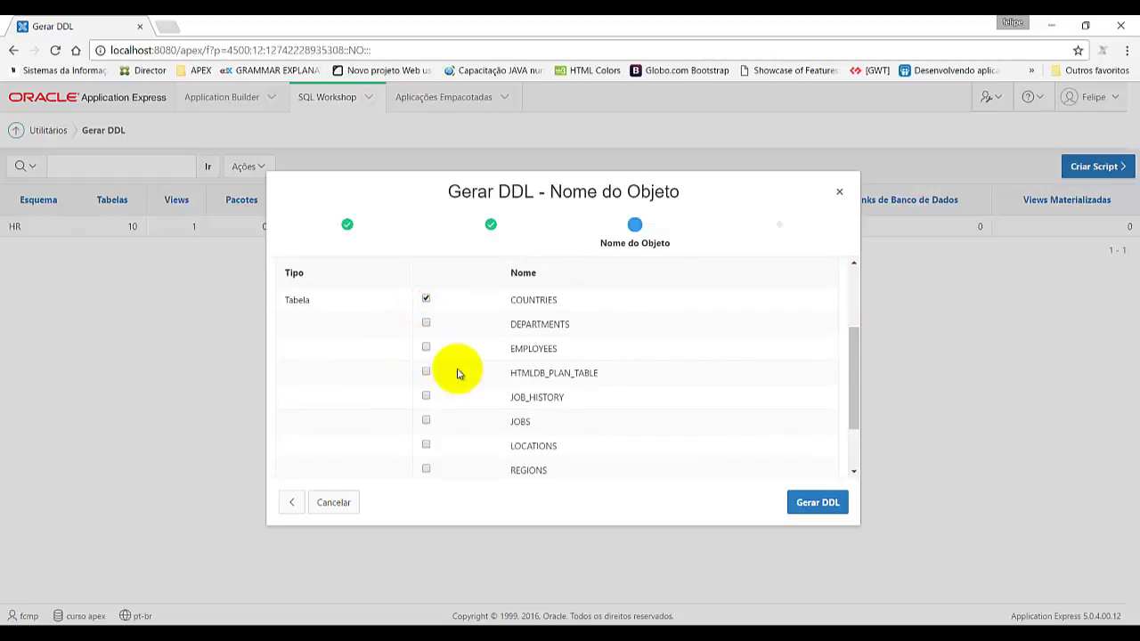
left_click(817, 504)
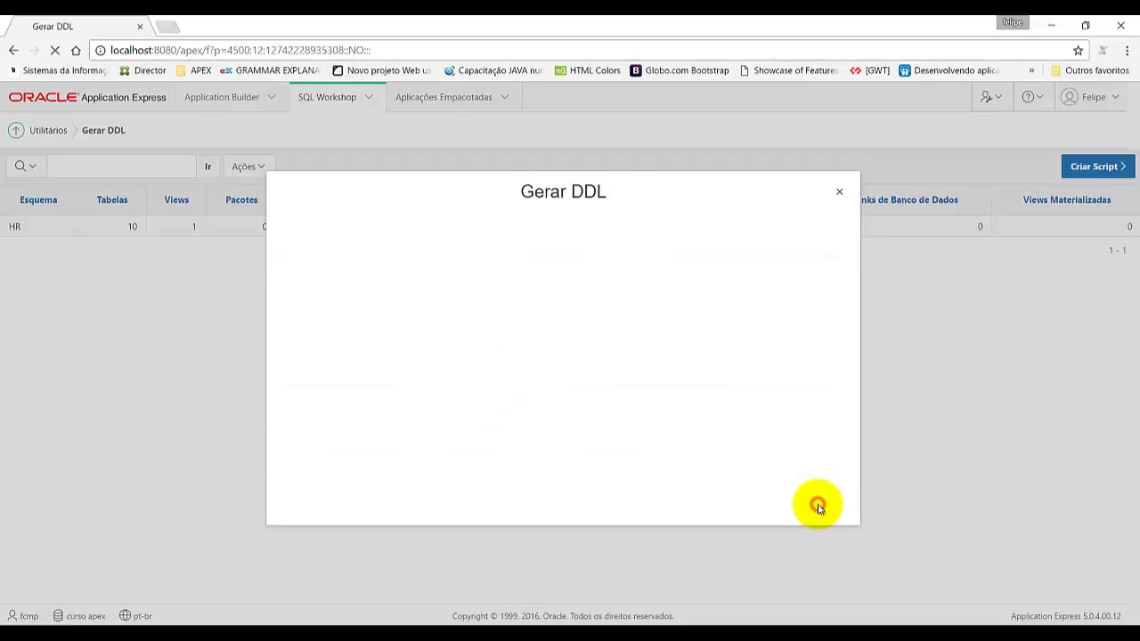
Name the script "Script tabela countries", leave the description empty, and create it in the script repository.
left_click(494, 307)
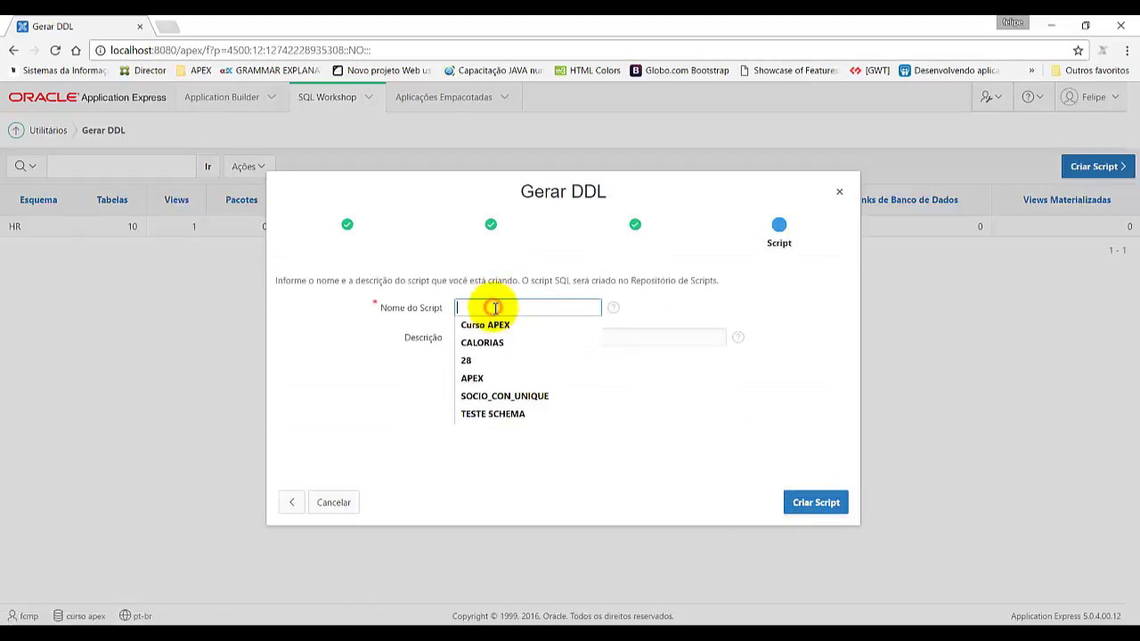
type("Script tabela countries")
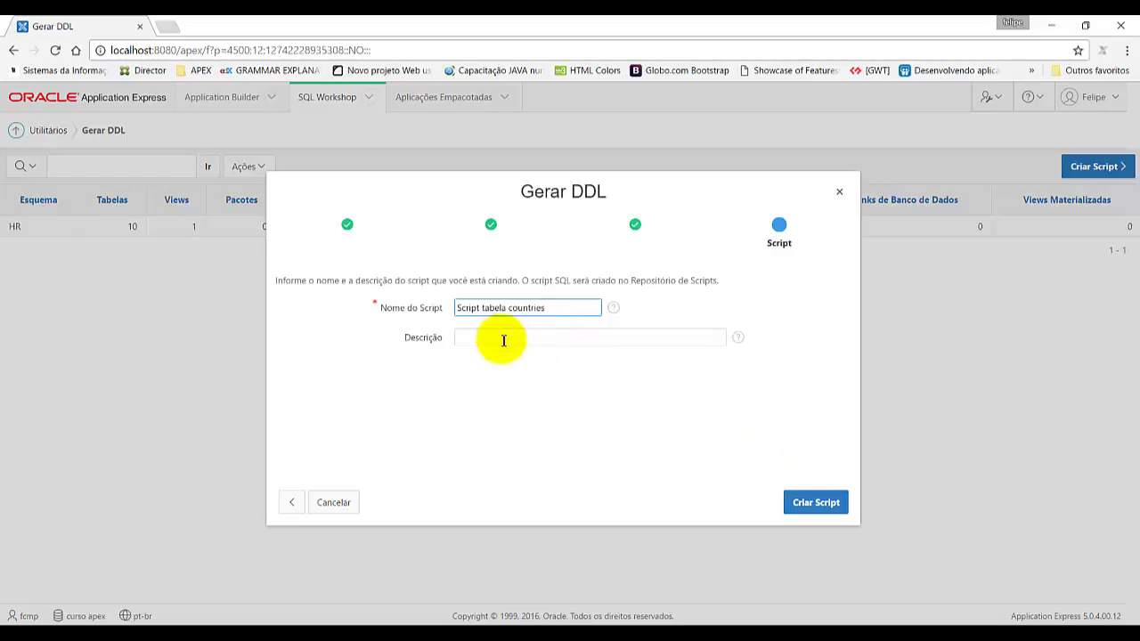
left_click(808, 513)
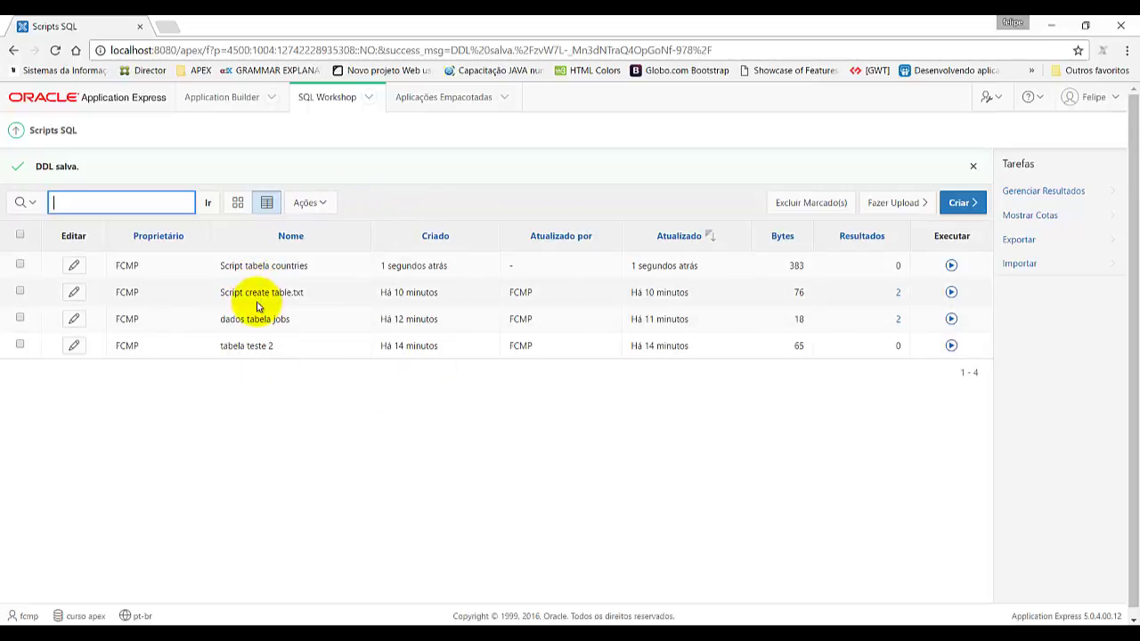
Open "Script tabela countries" in the script editor and download the script.
left_click(74, 266)
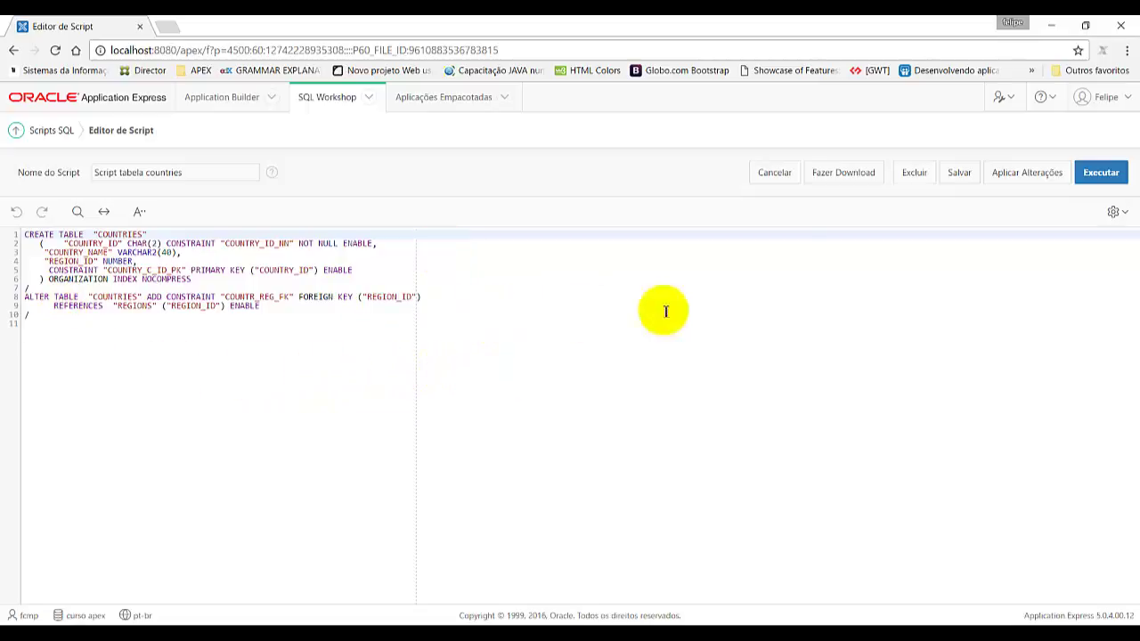
left_click(858, 174)
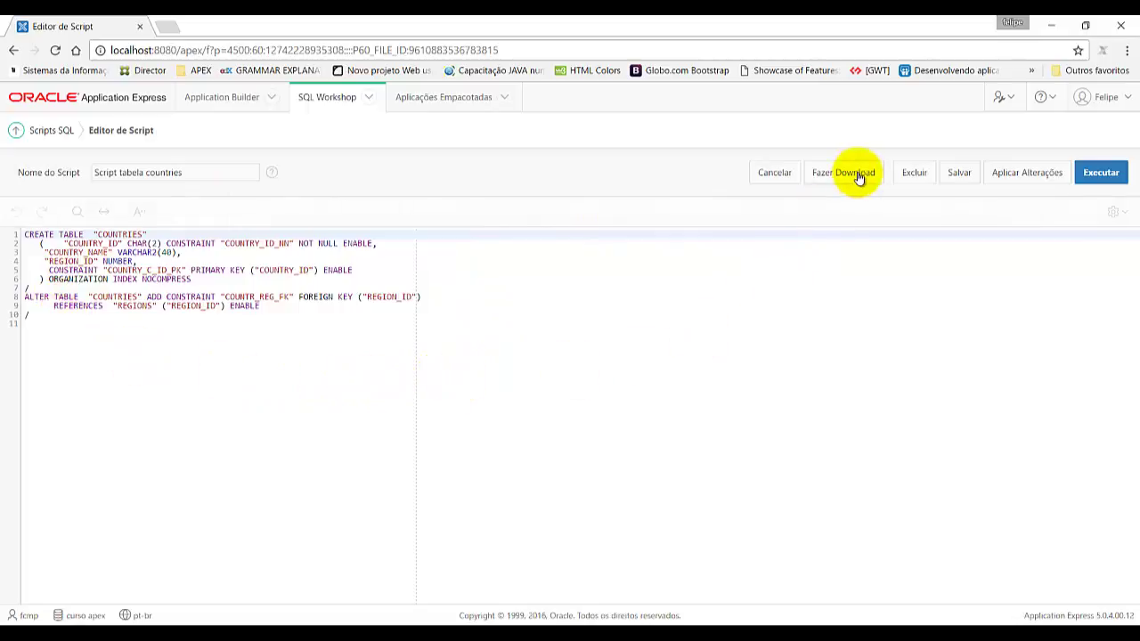
Save the downloaded script as "Script tabela countries.sql" in the Treinamento APEX folder, and open that folder from the desktop.
left_click(858, 175)
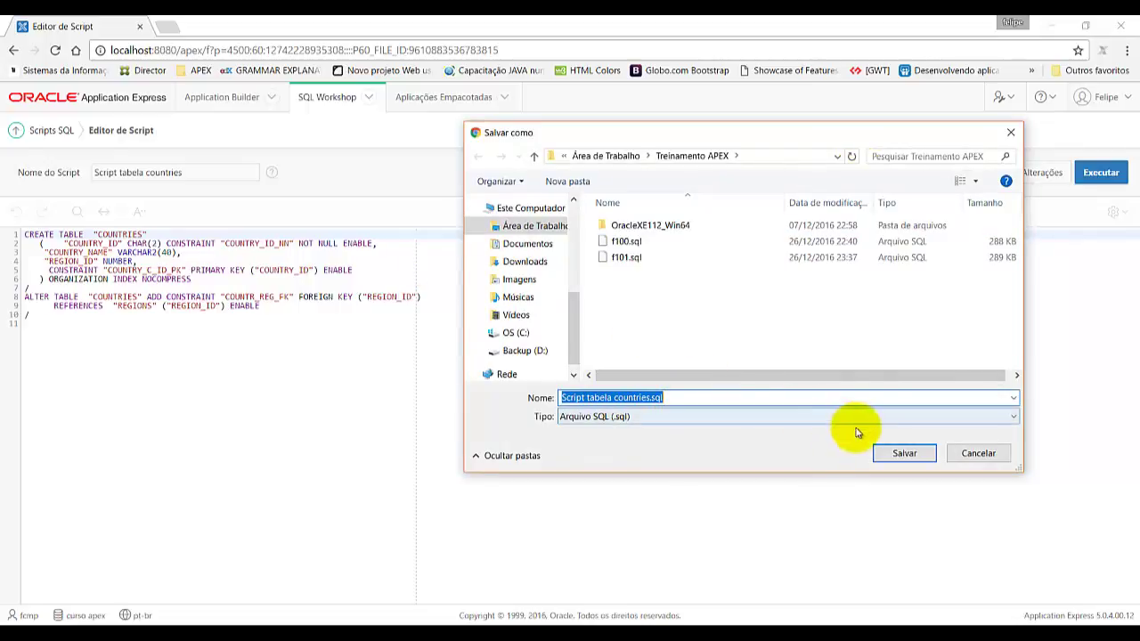
left_click(917, 452)
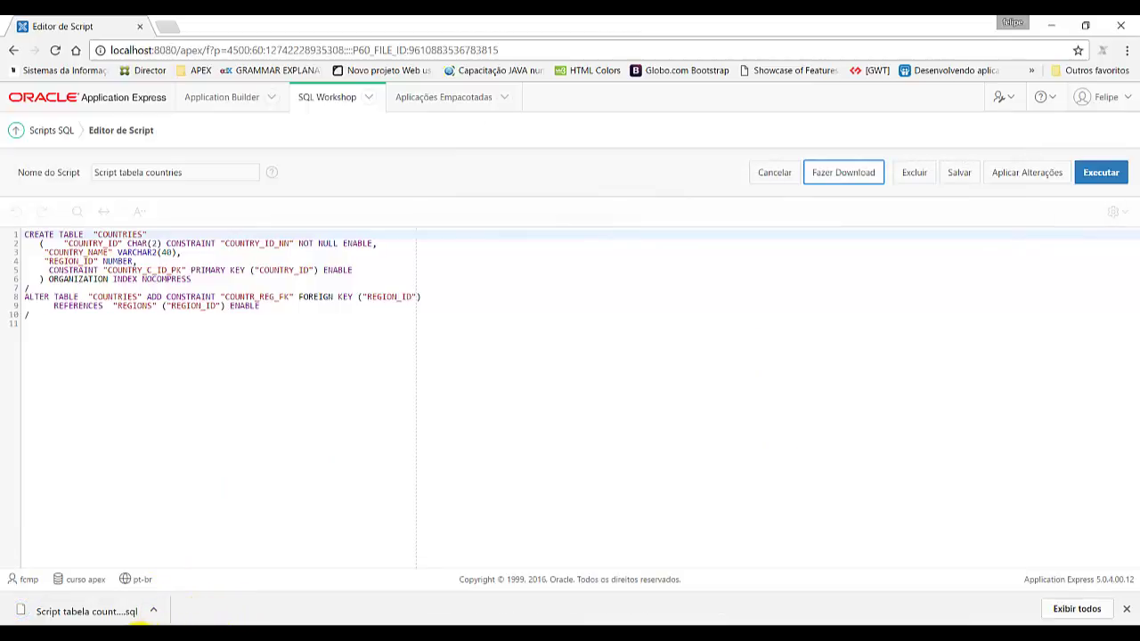
left_click(135, 634)
double_click(357, 53)
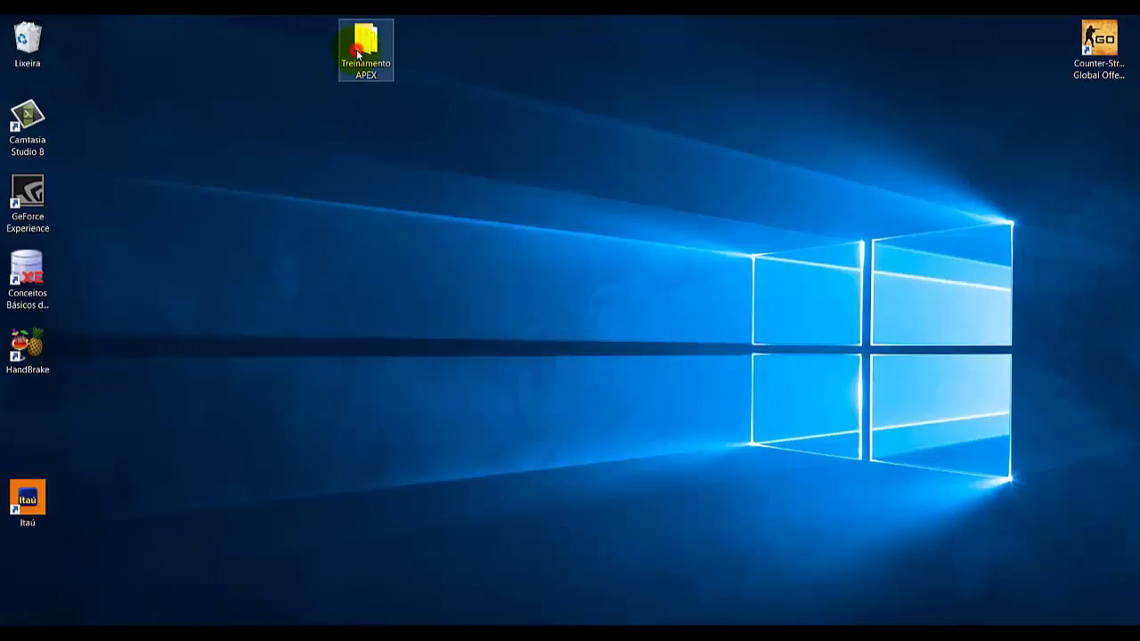
Open "Script tabela countries.sql" with Bloco de notas as the default app for .sql files, check its contents, and close the file and folder.
left_click(206, 227)
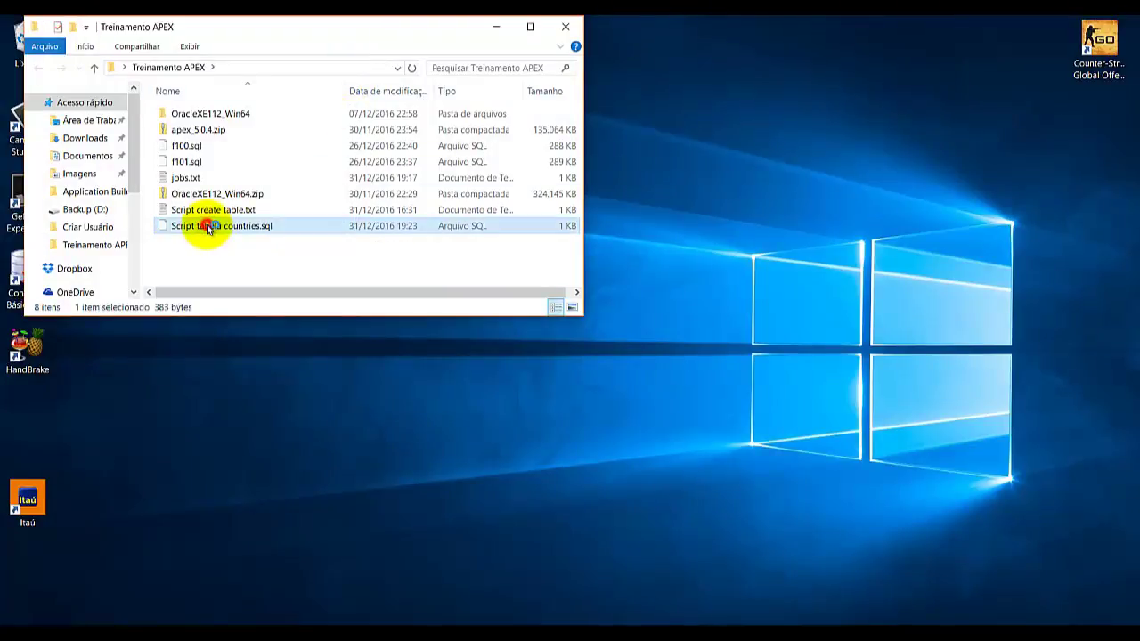
double_click(206, 227)
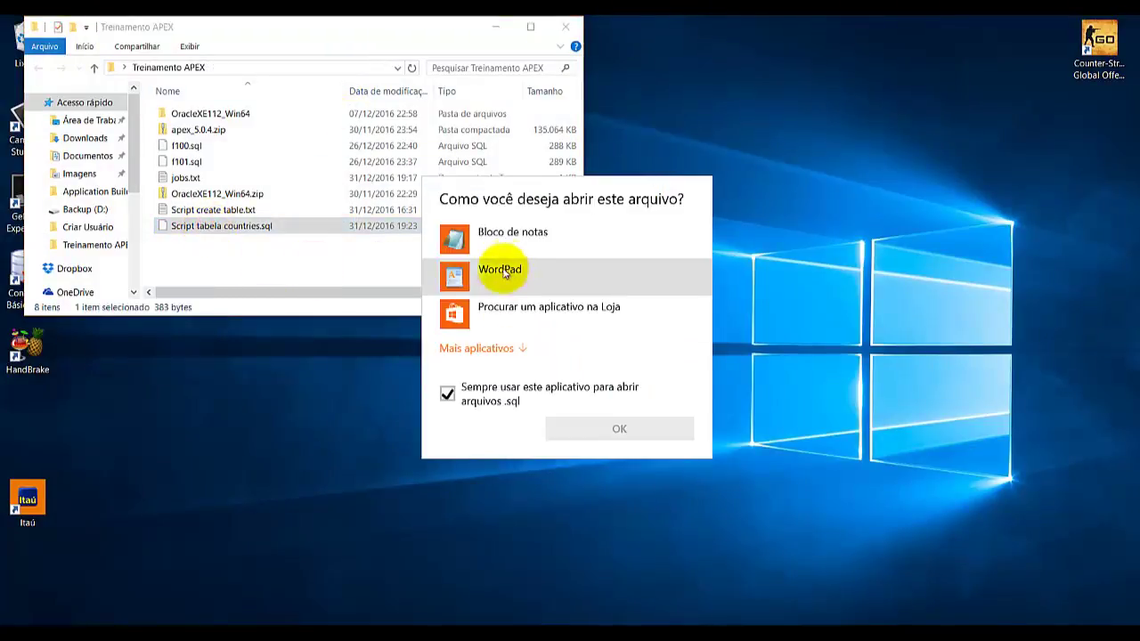
left_click(516, 234)
left_click(623, 428)
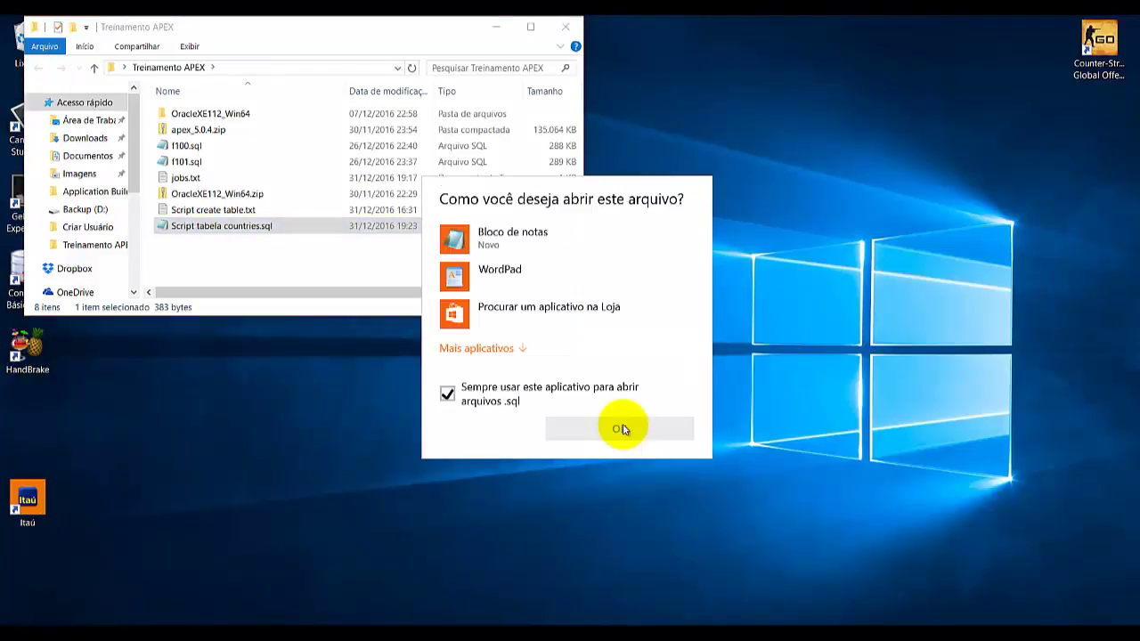
left_click(512, 238)
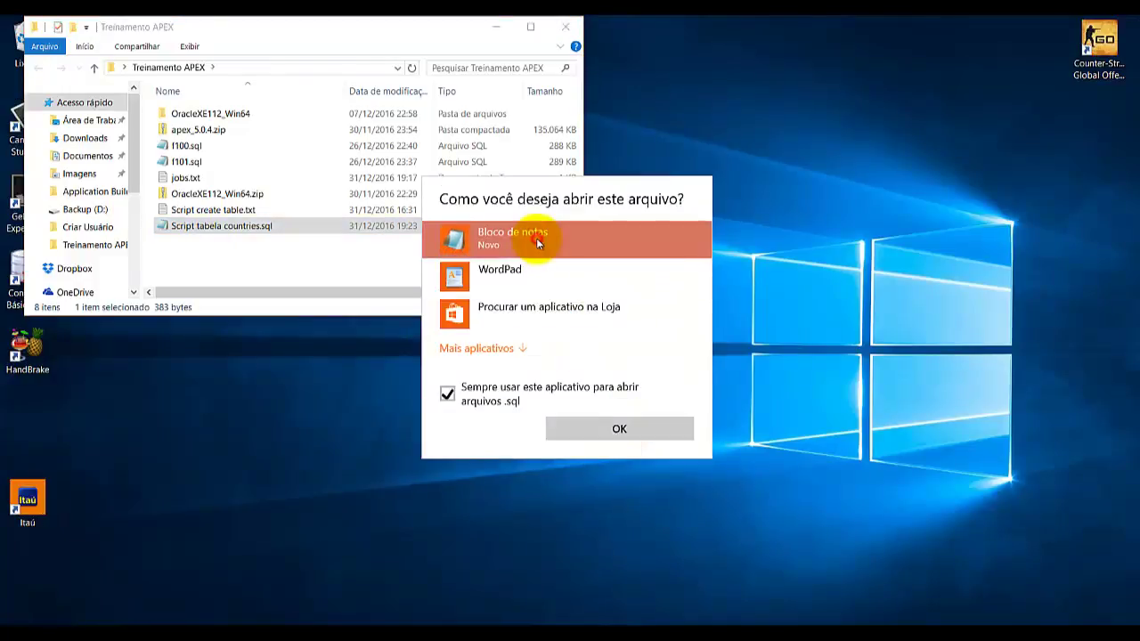
left_click(590, 431)
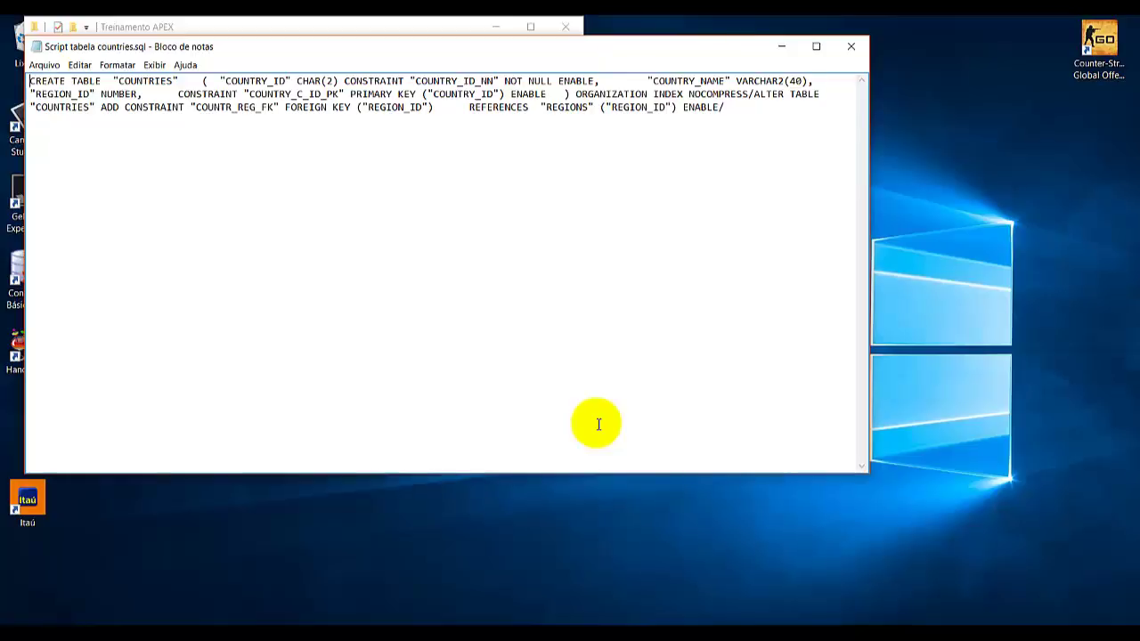
left_click(851, 49)
left_click(568, 26)
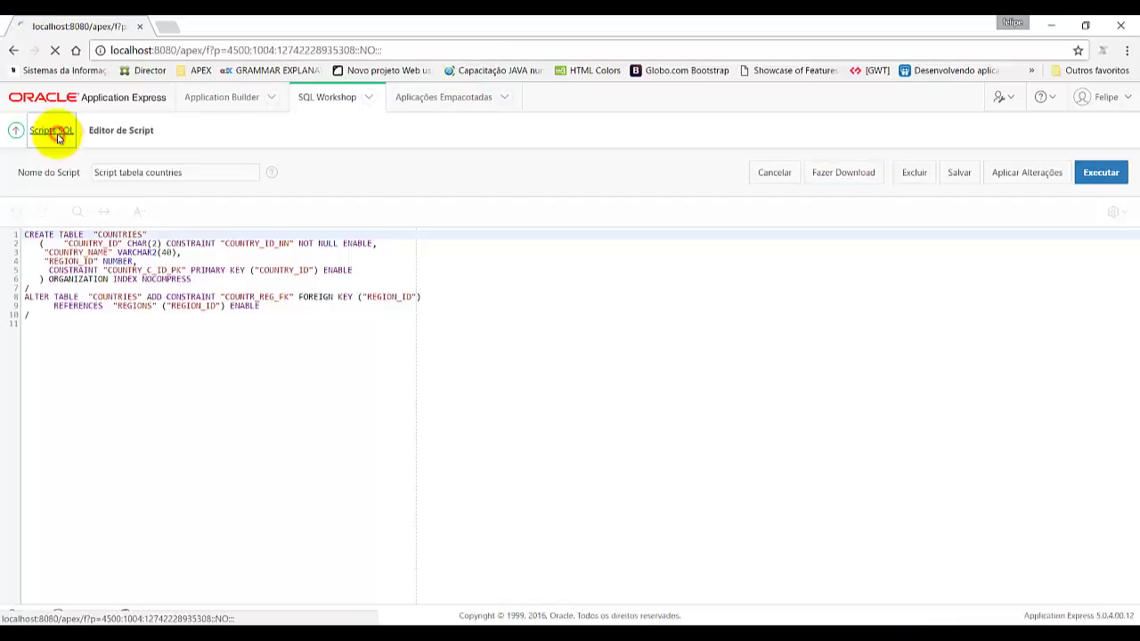
Leave the script editor and open Query Builder from the SQL Workshop utilities.
left_click(51, 130)
left_click(365, 102)
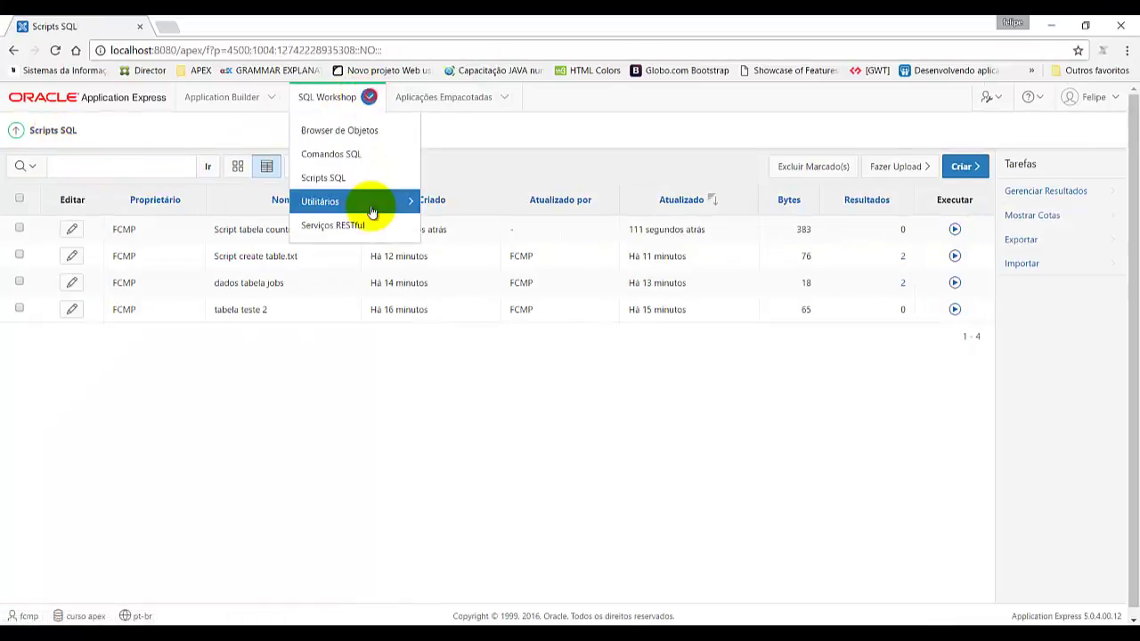
mouse_move(364, 208)
left_click(457, 209)
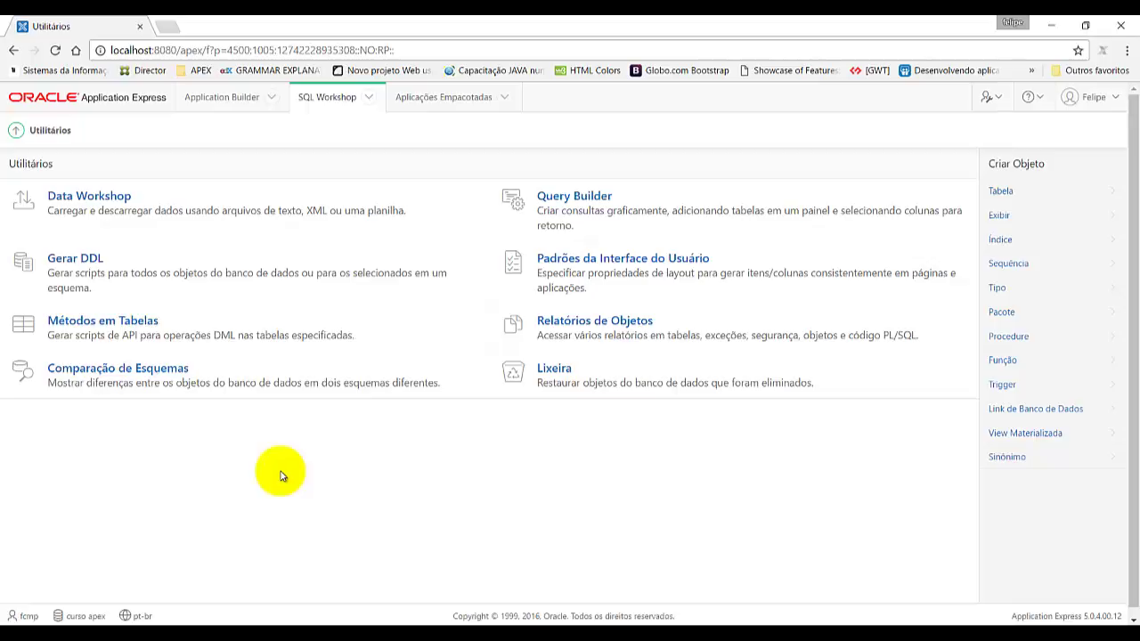
left_click(722, 215)
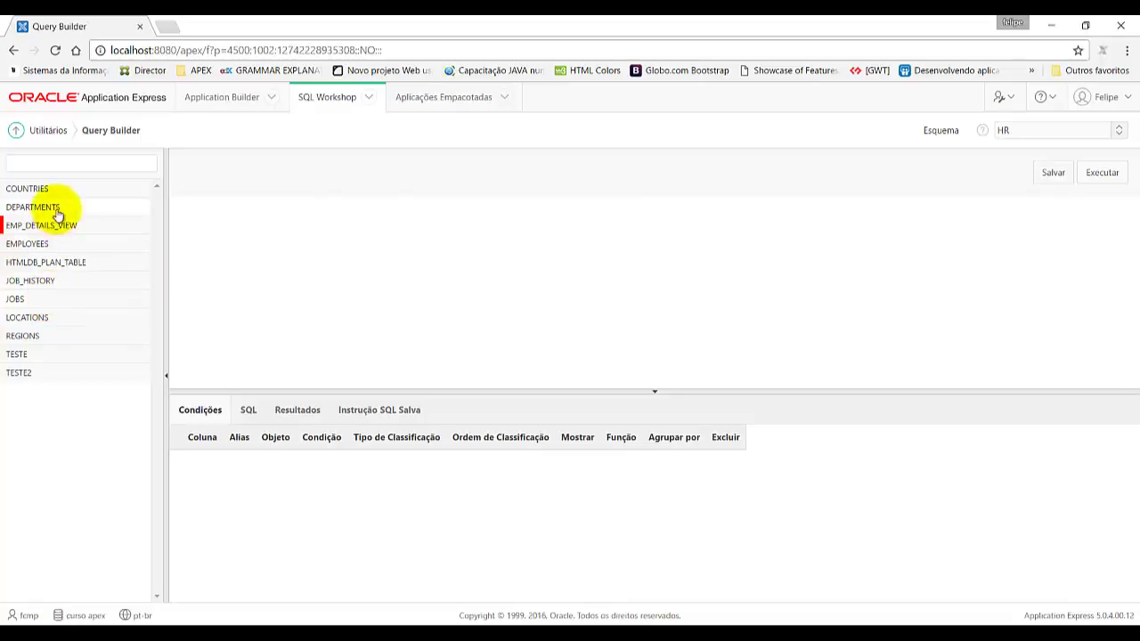
Add the EMPLOYEES and JOBS tables to the query and include FIRST_NAME, LAST_NAME, EMAIL, JOB_TITLE and MIN_SALARY.
left_click(71, 247)
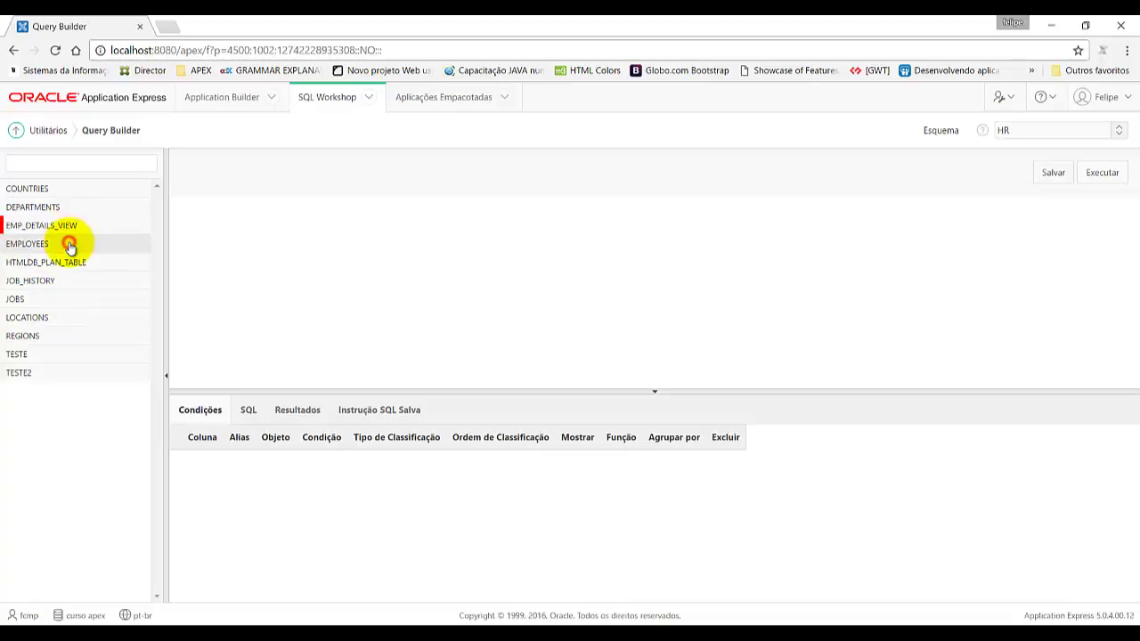
left_click(40, 303)
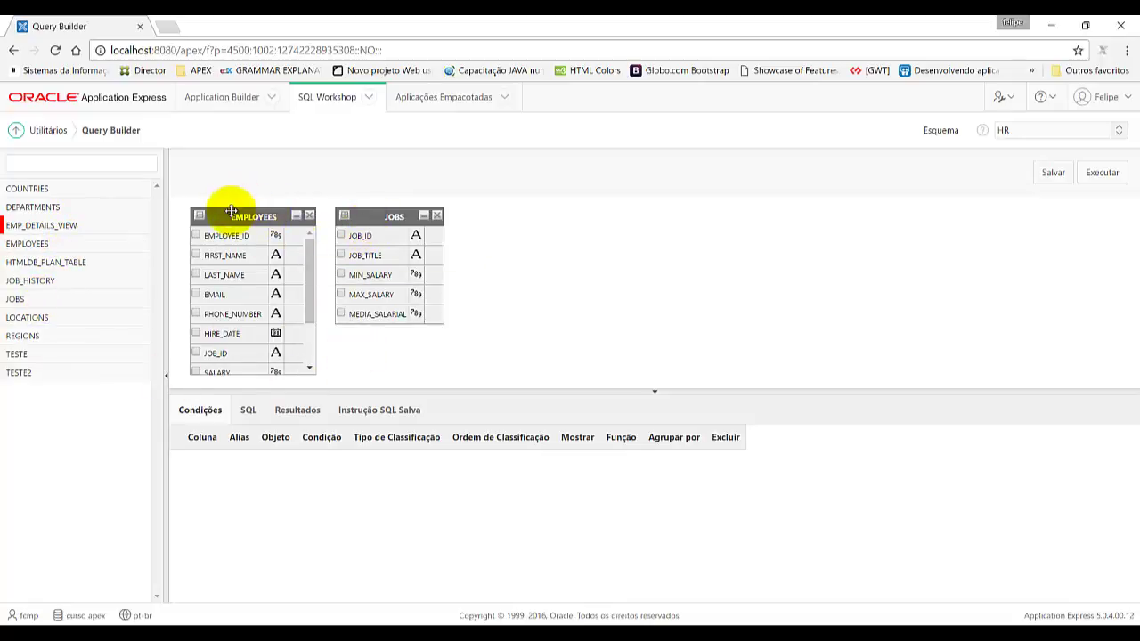
left_click(196, 256)
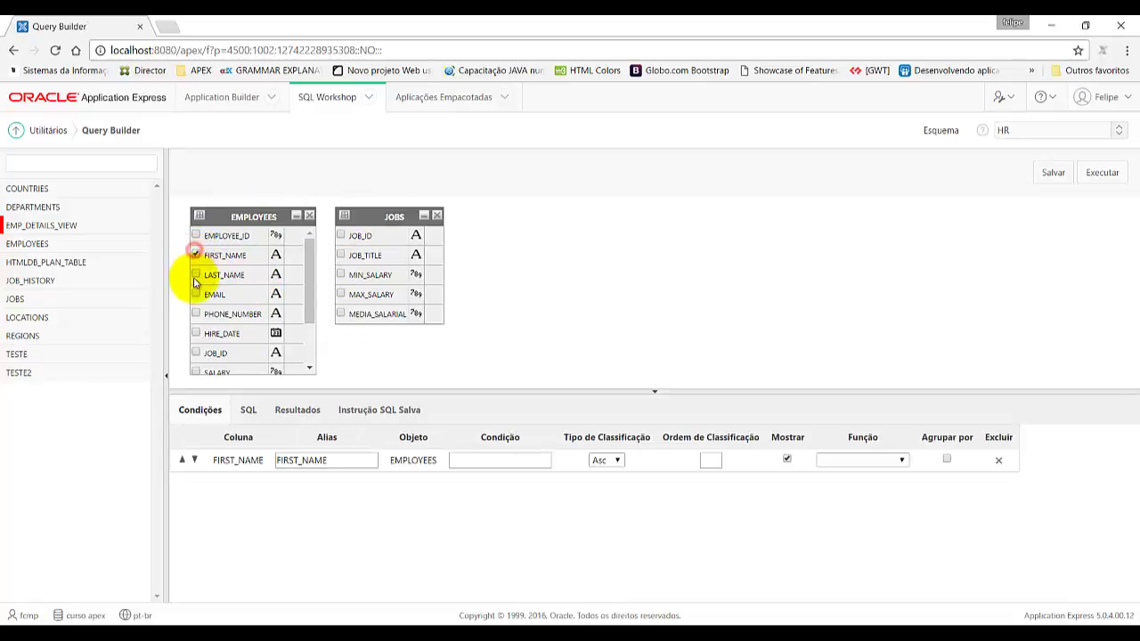
left_click(196, 274)
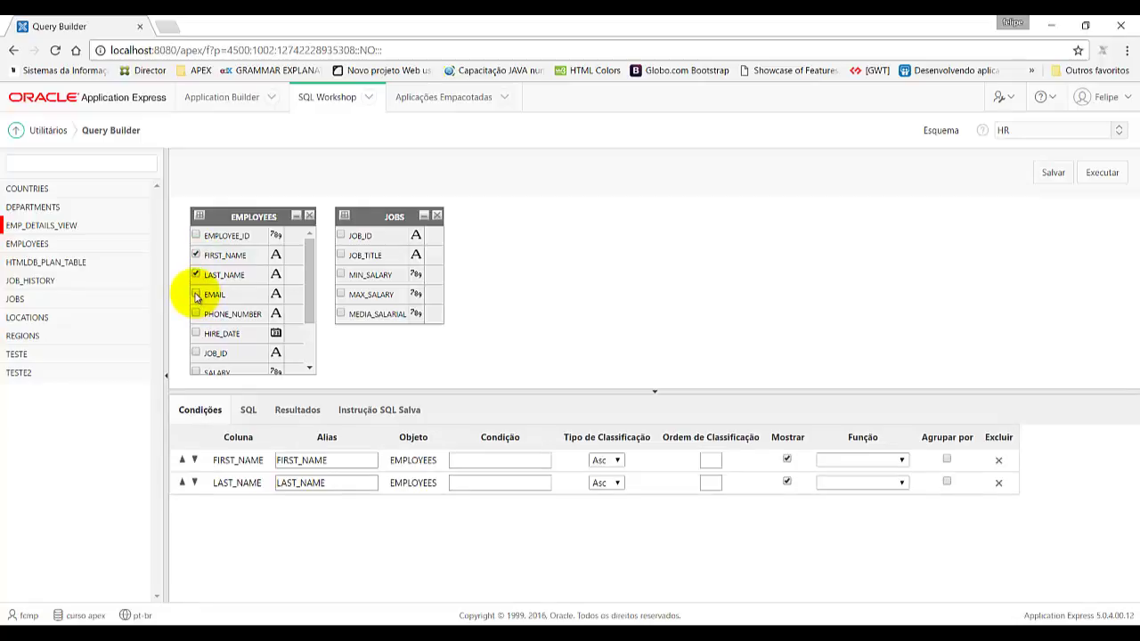
left_click(196, 295)
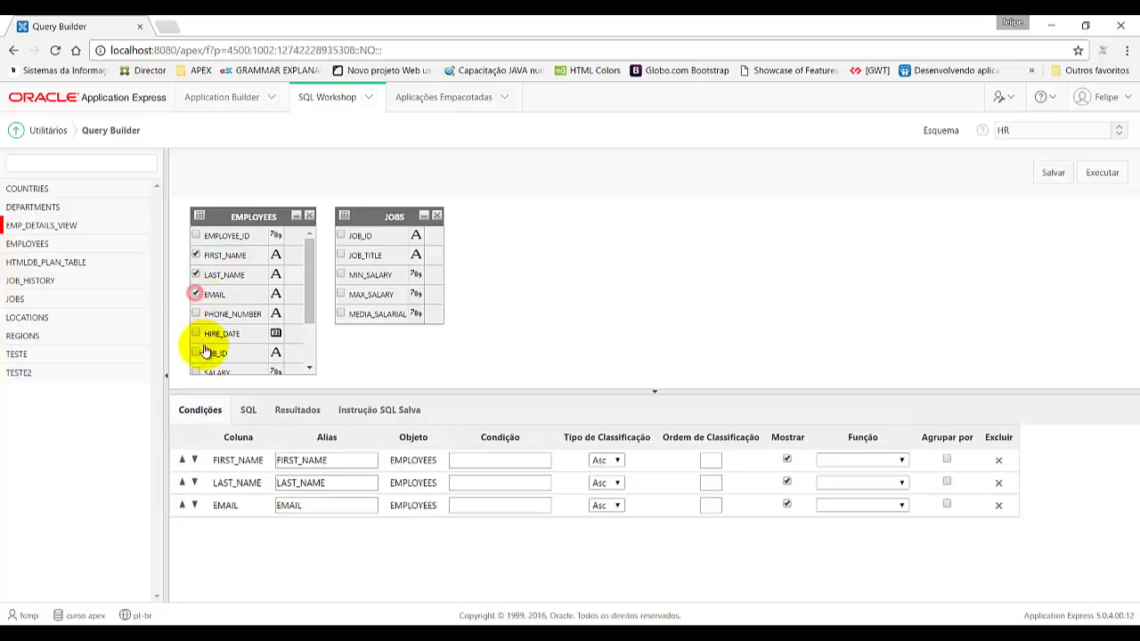
left_click(341, 256)
left_click(341, 274)
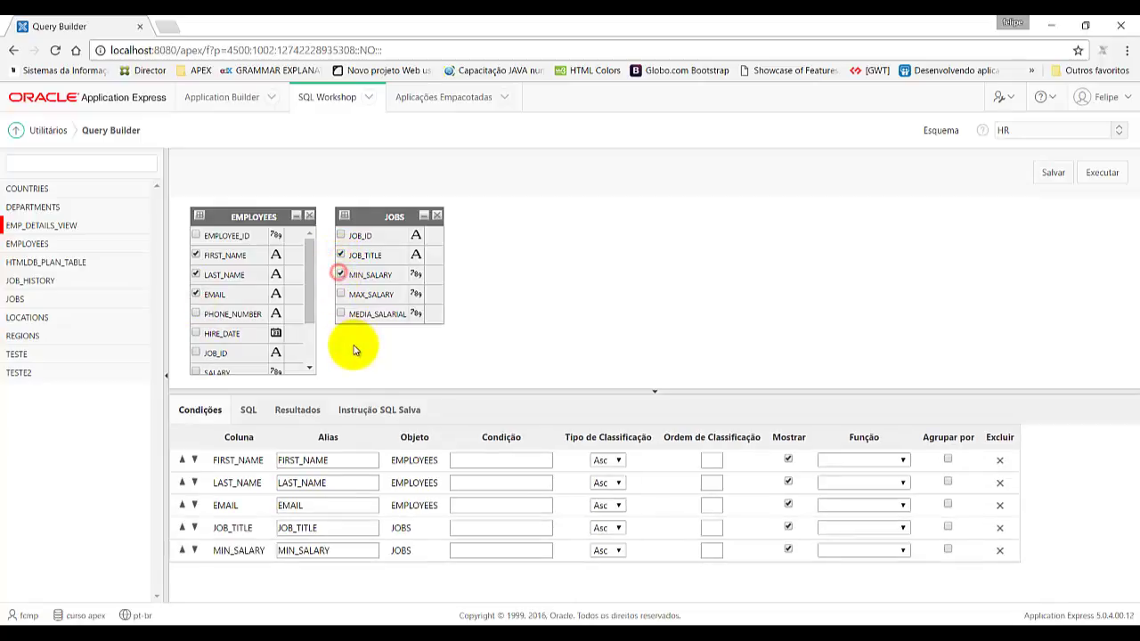
Show the query's generated SQL and join JOBS to EMPLOYEES on their JOB_ID columns.
left_click(248, 409)
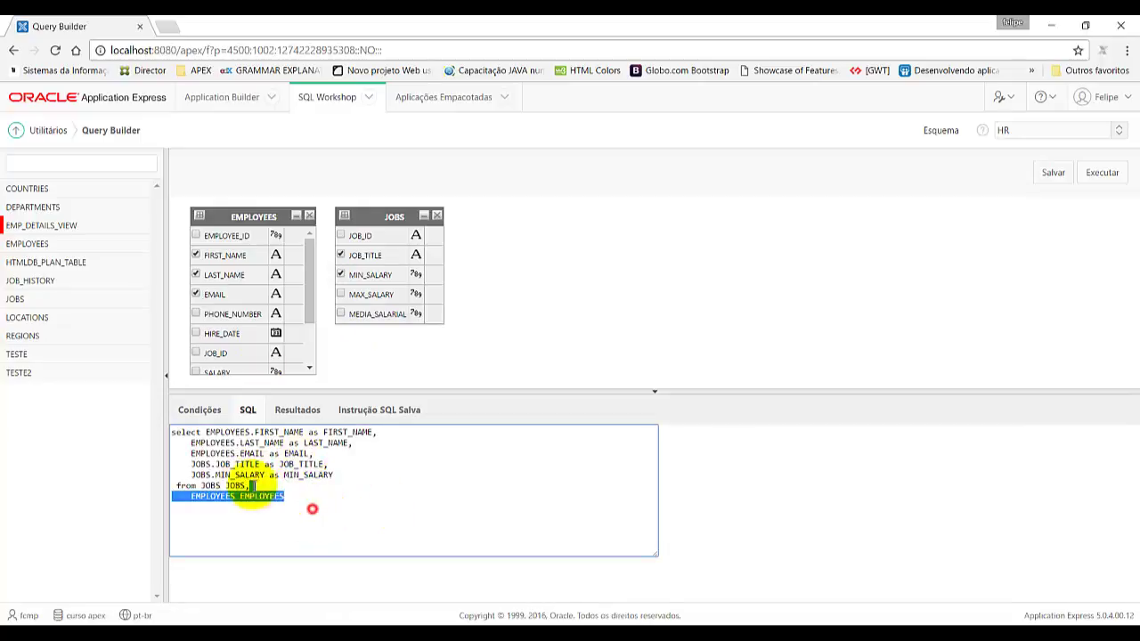
left_click_drag(311, 506, 169, 431)
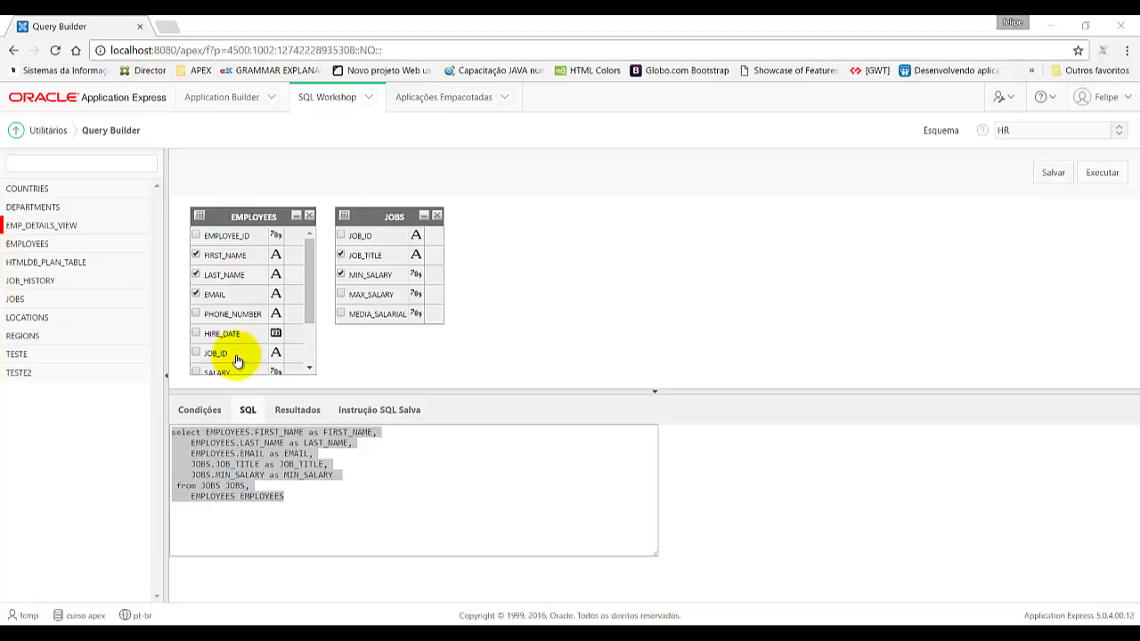
left_click(434, 237)
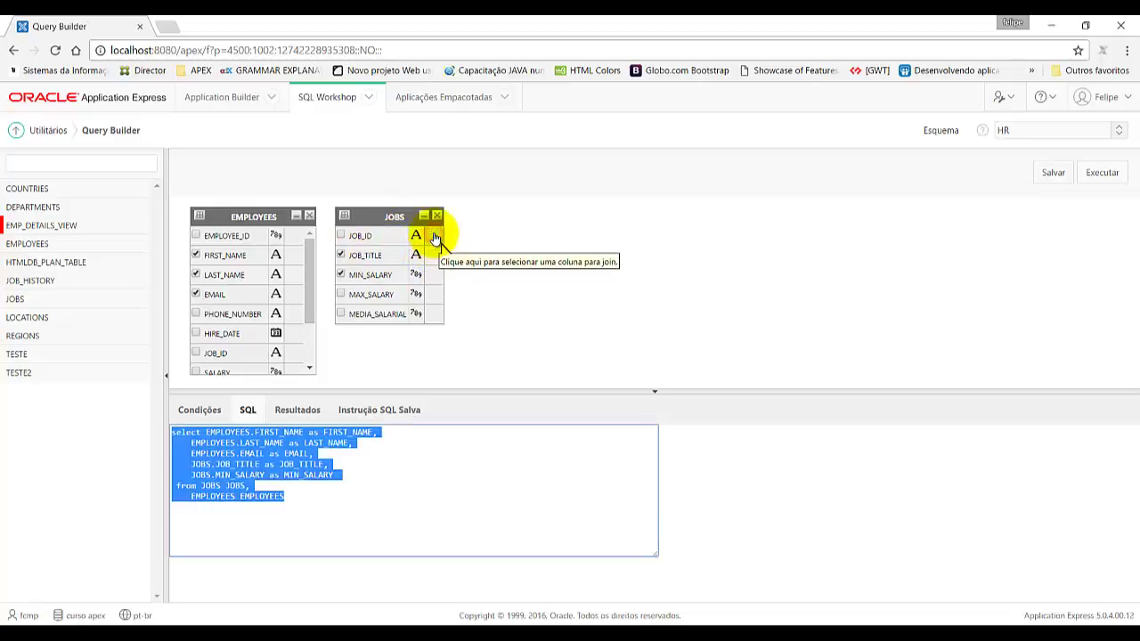
left_click(295, 354)
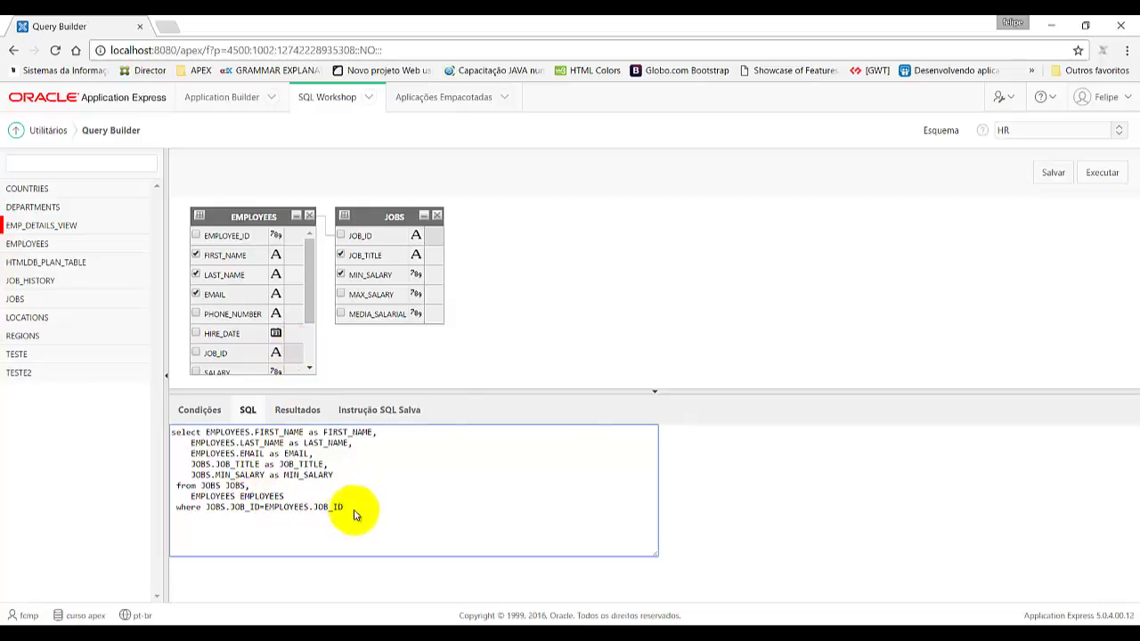
Examine the join condition in the WHERE clause of the generated SQL.
left_click_drag(349, 508, 262, 511)
left_click(226, 505)
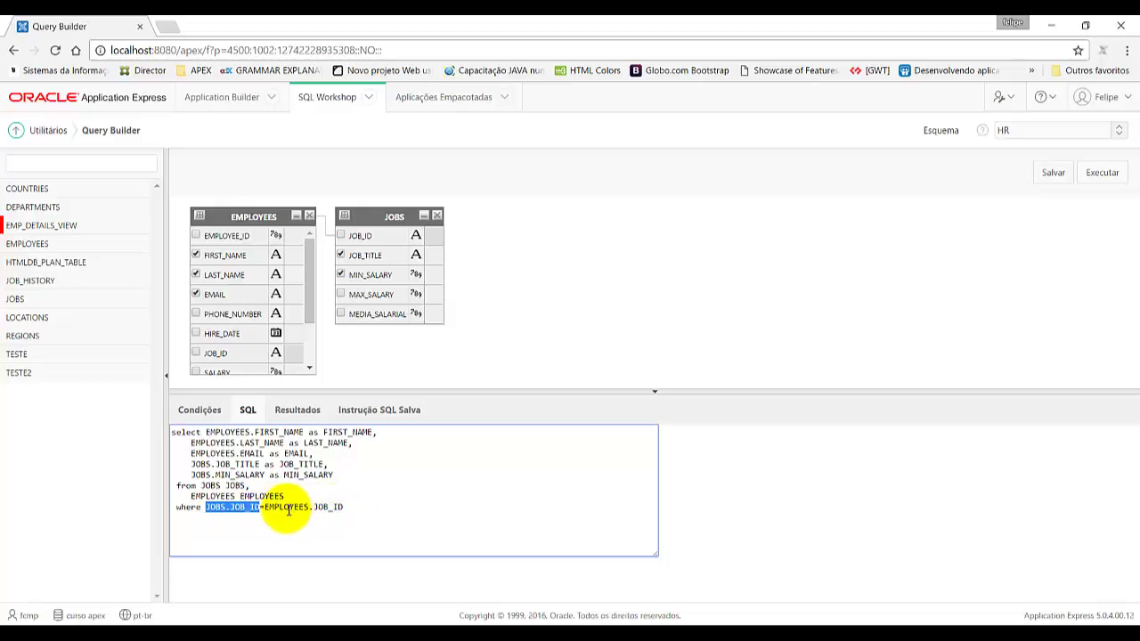
left_click(354, 509)
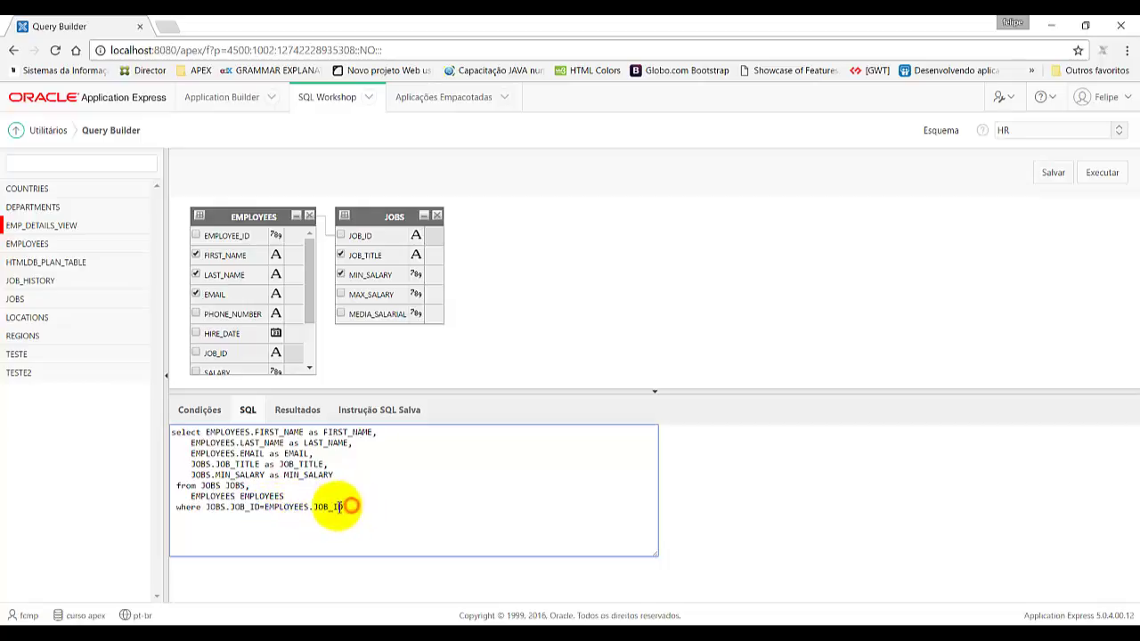
left_click_drag(347, 508, 201, 508)
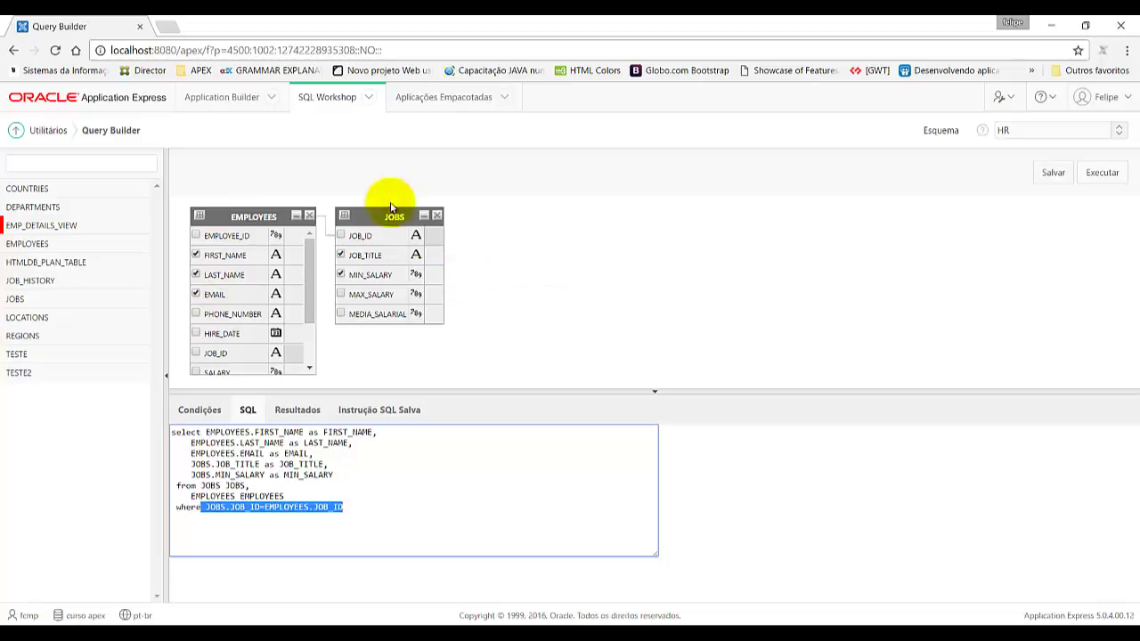
Leave Query Builder, look over the Padrões da Interface do Usuário dashboard for schema HR, and return to the SQL Workshop home page.
left_click(12, 51)
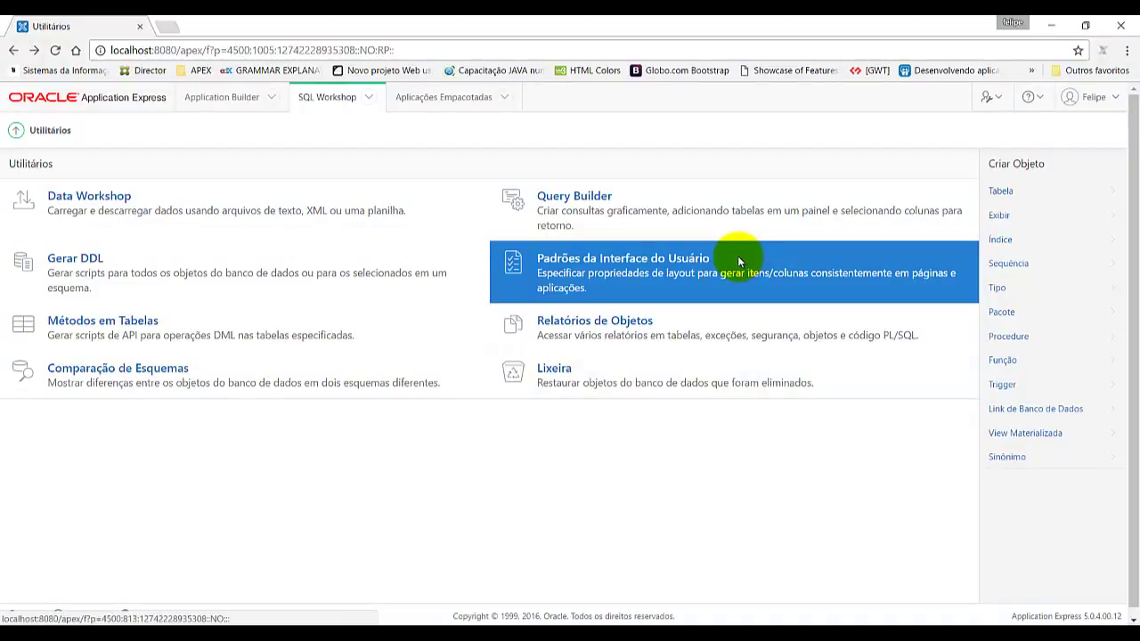
left_click(737, 260)
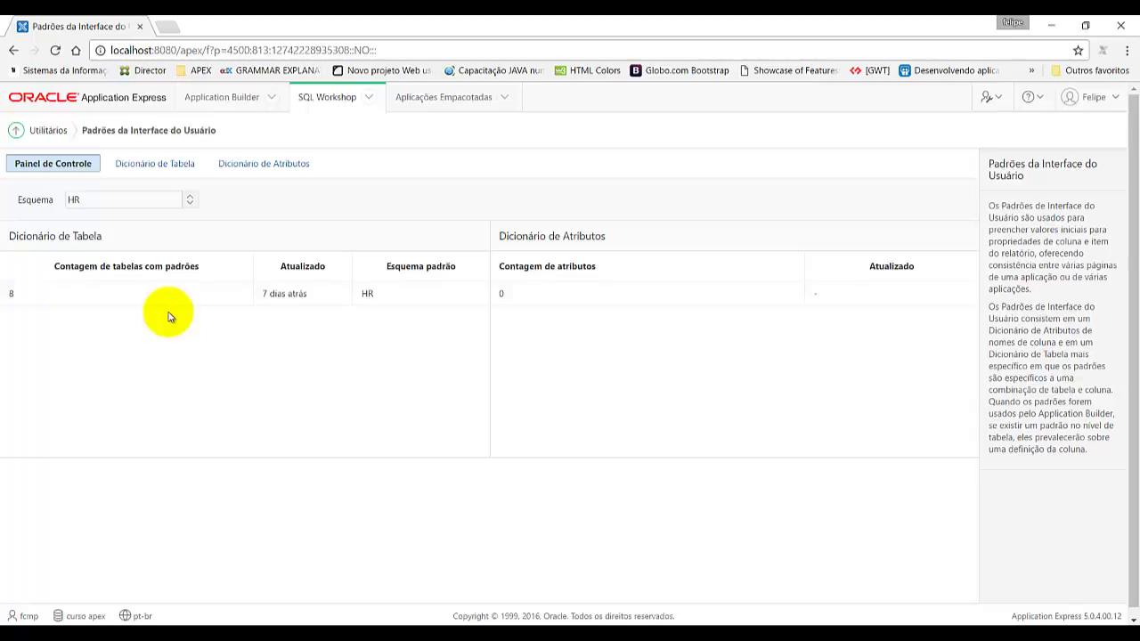
left_click(45, 130)
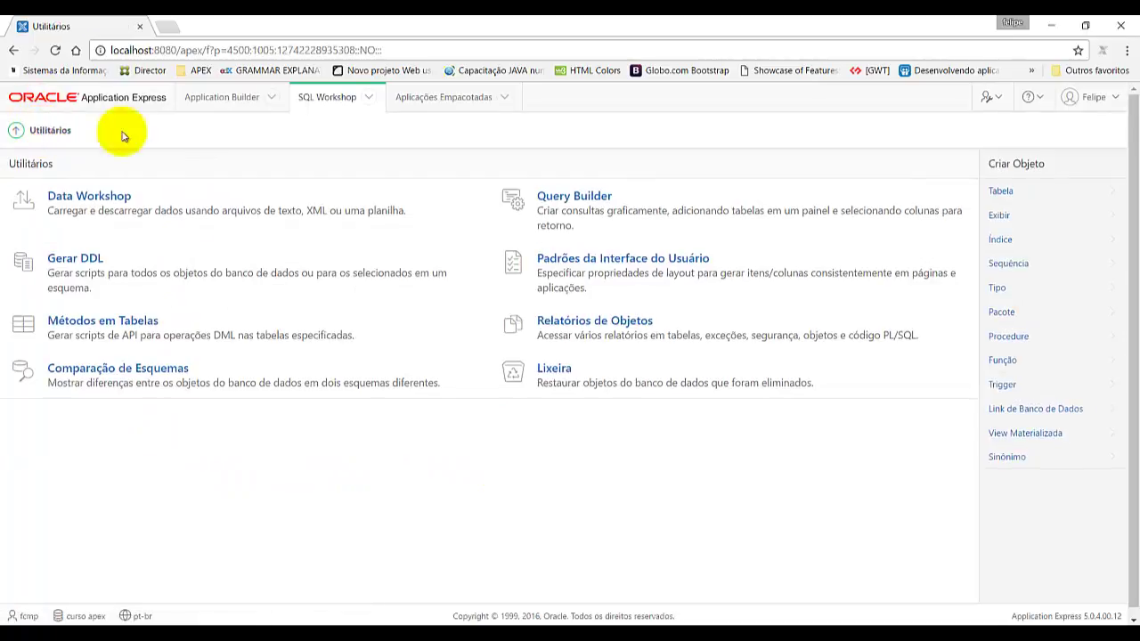
left_click(326, 99)
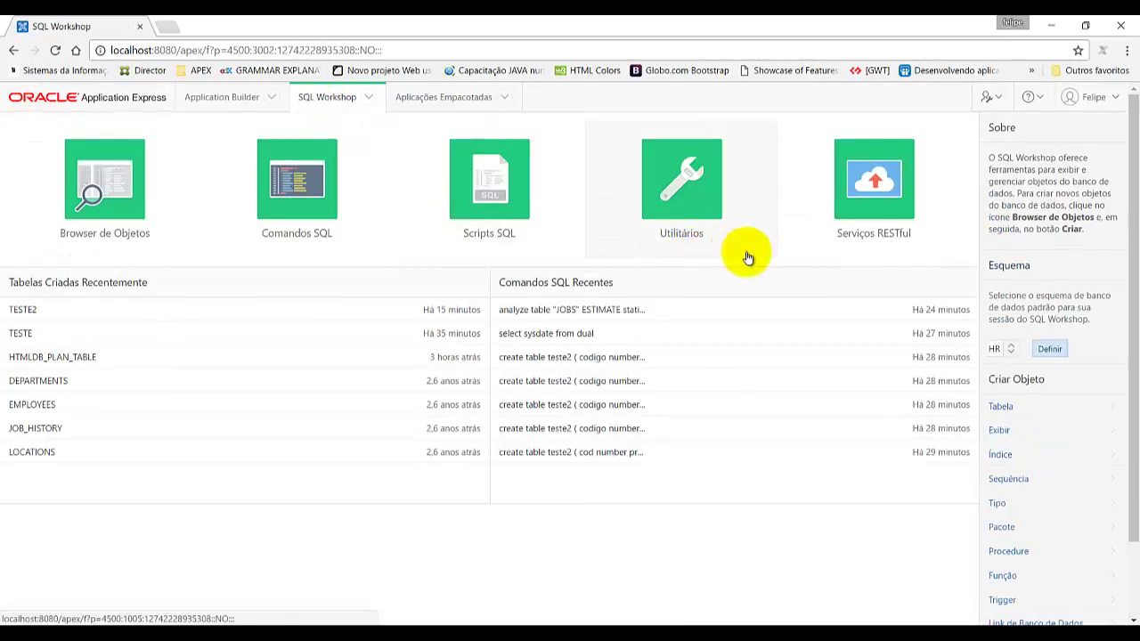